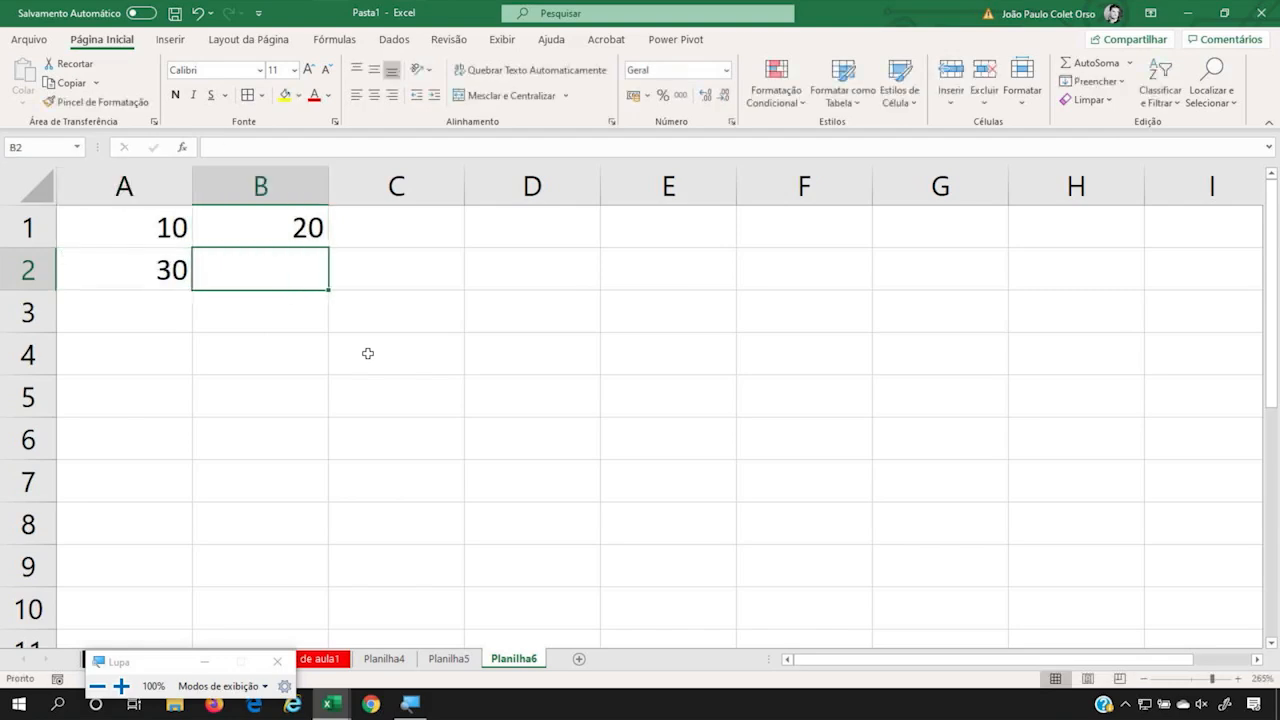
Enter 50 in cell B2 and add the formula =A1+B1 in cell C1.
key("Return")
key("Up")
key("Right")
key("Up")
key("Right")
type("=")
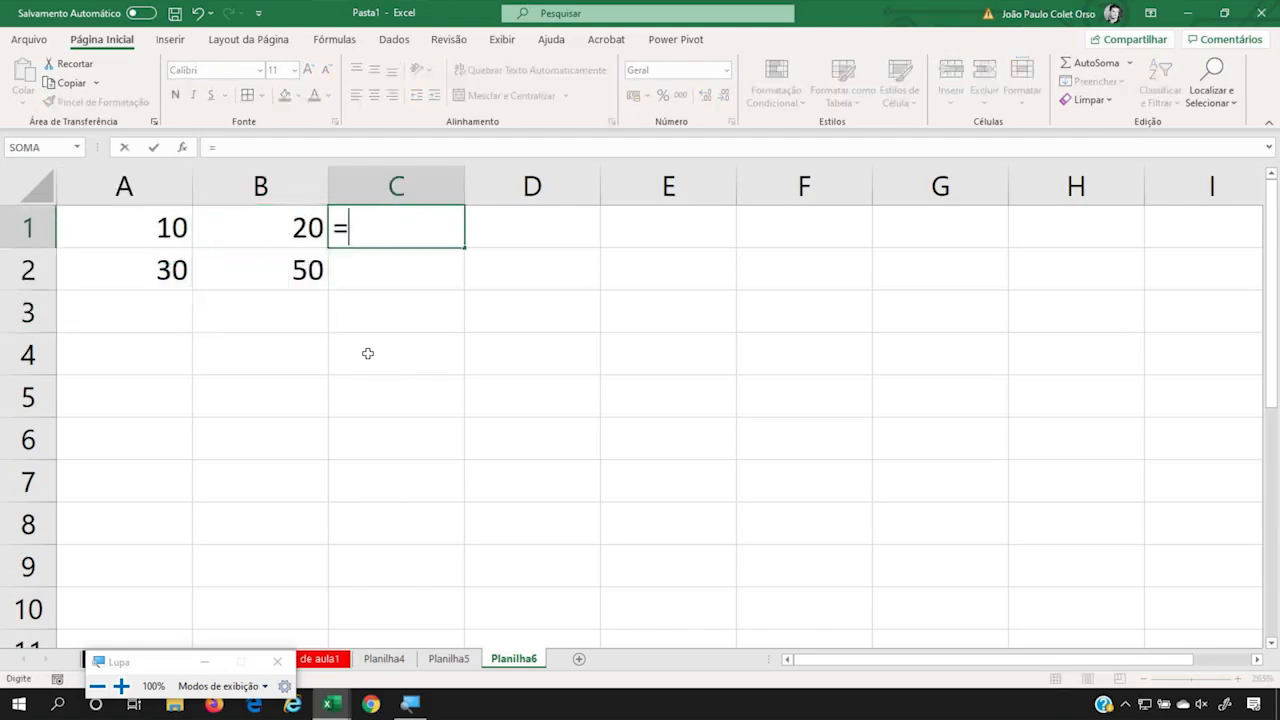
key("Left")
key("Left")
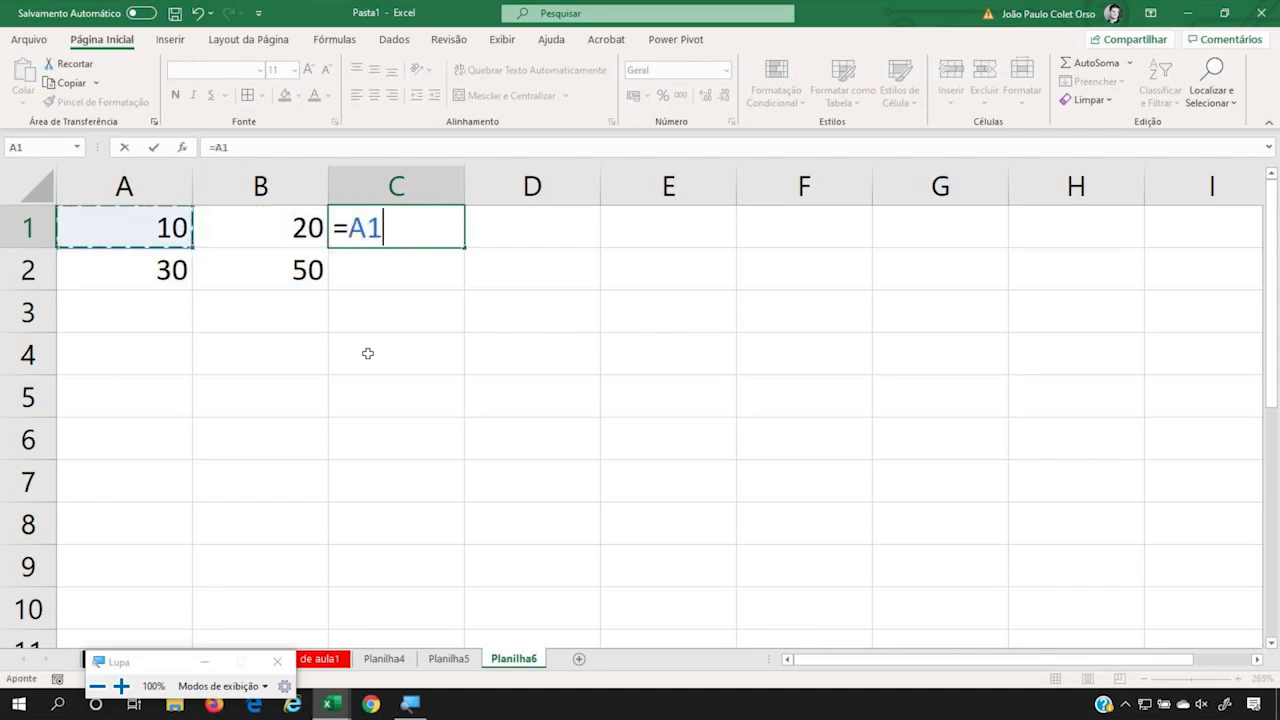
type("+")
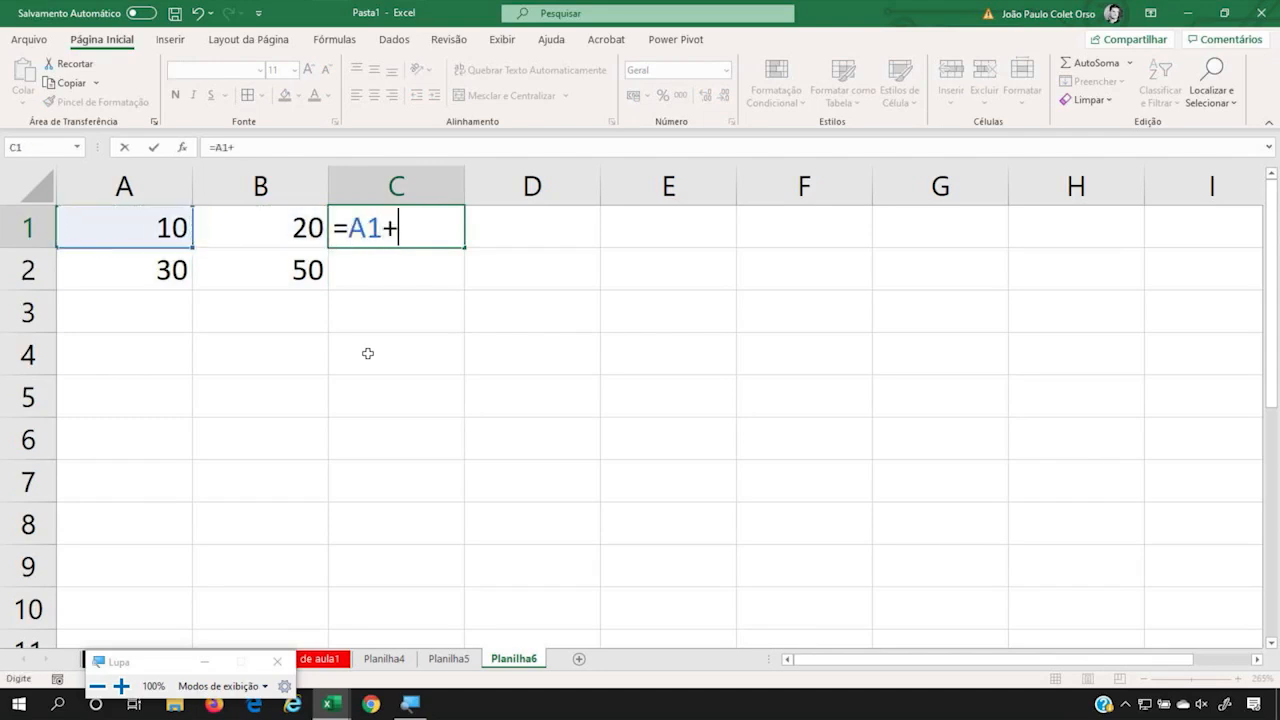
key("Left")
key("Return")
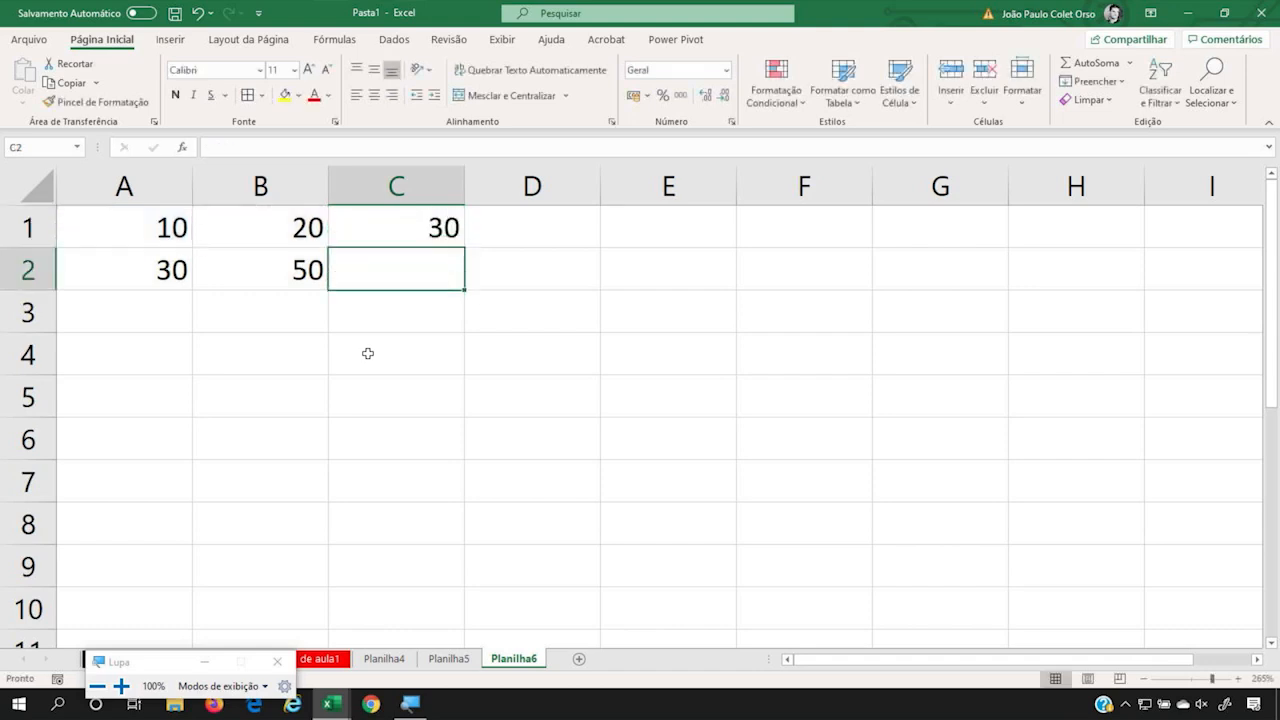
Copy the C1 formula into C2 and clear C2 again.
key("Up")
key("ctrl+c")
key("Down")
key("ctrl+v")
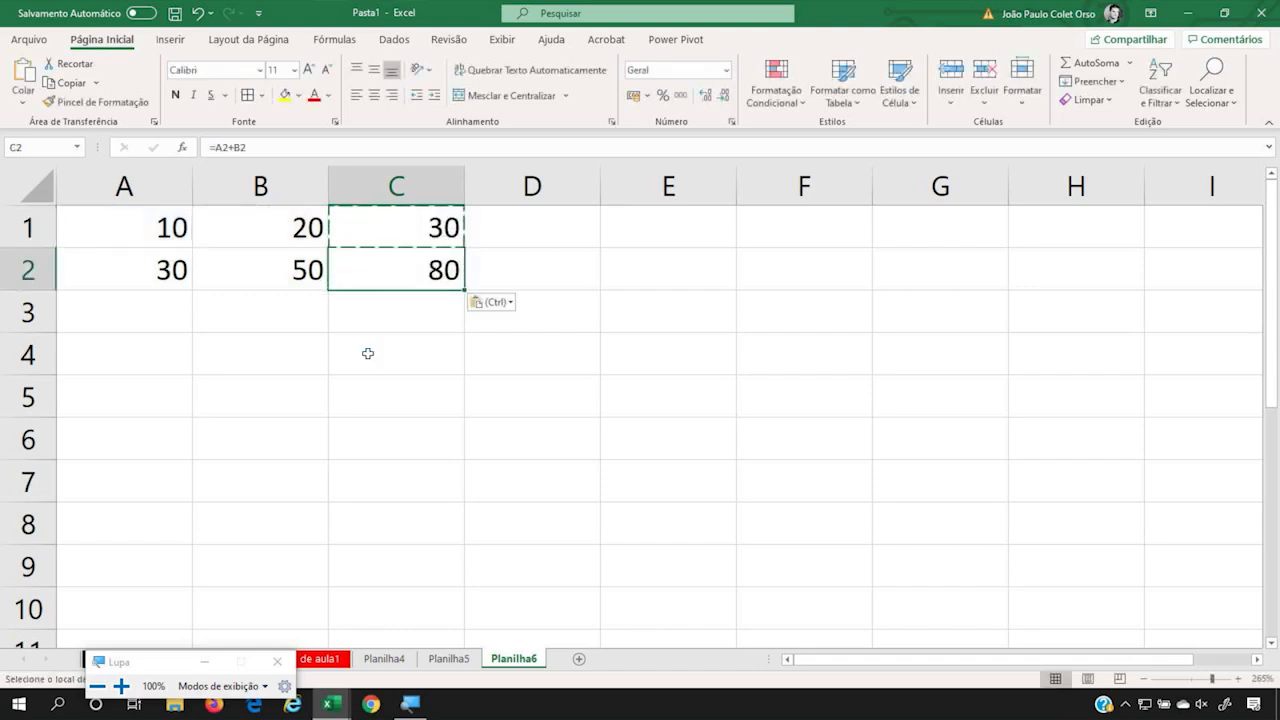
key("Delete")
key("Escape")
Fill the C1 formula down into C2 and check the formula produced there.
left_click(459, 386)
left_click(418, 231)
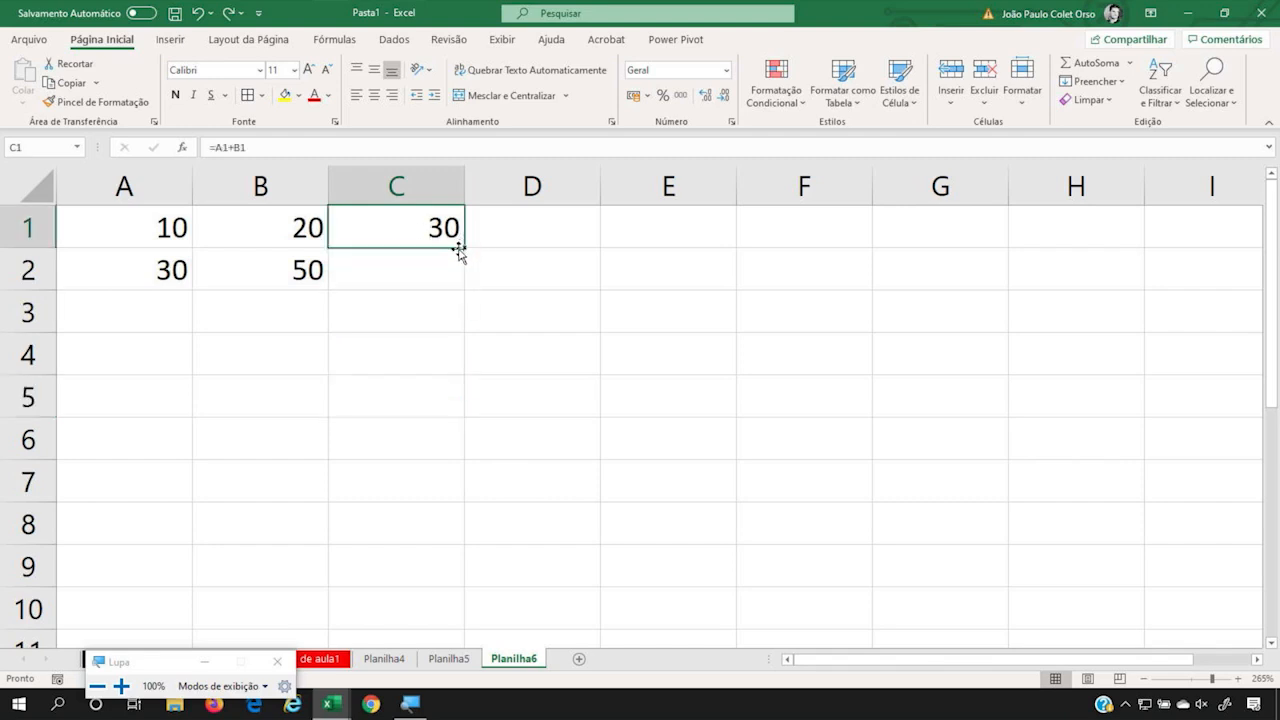
left_click_drag(465, 250, 472, 300)
left_click(434, 271)
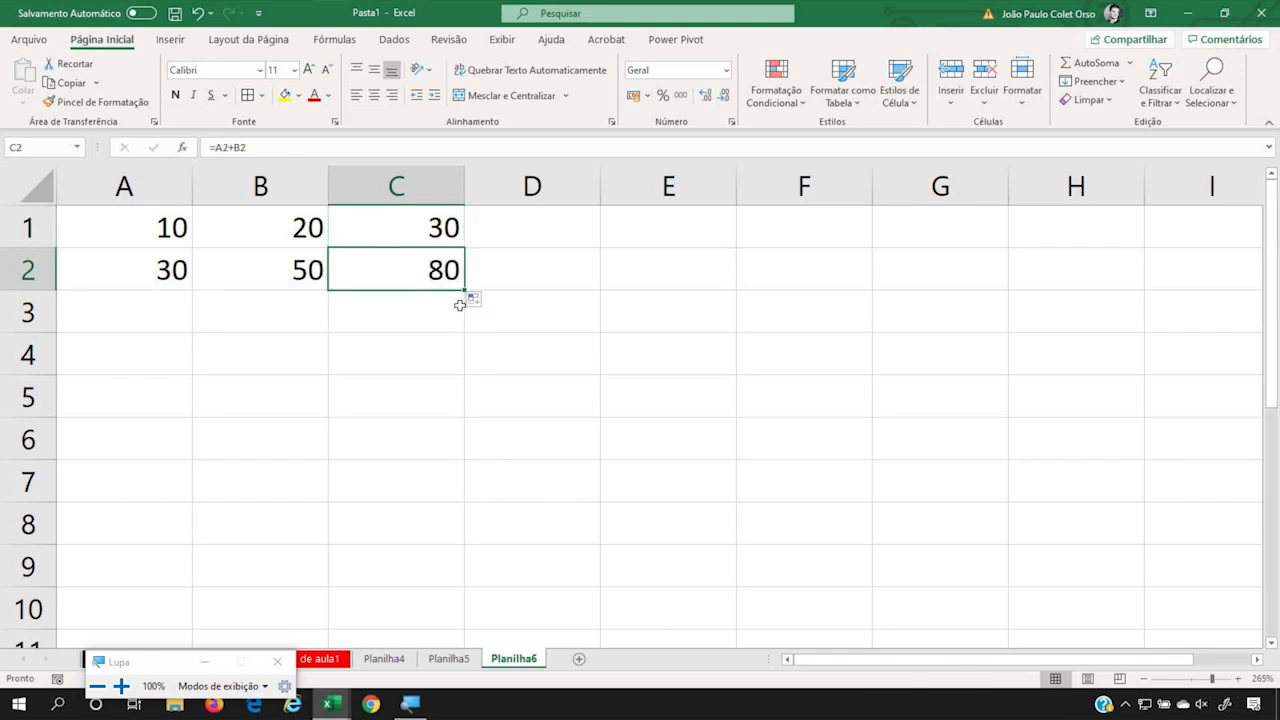
Copy the formula from C1 and paste it into cell D4.
left_click(429, 239)
left_click_drag(465, 250, 529, 230)
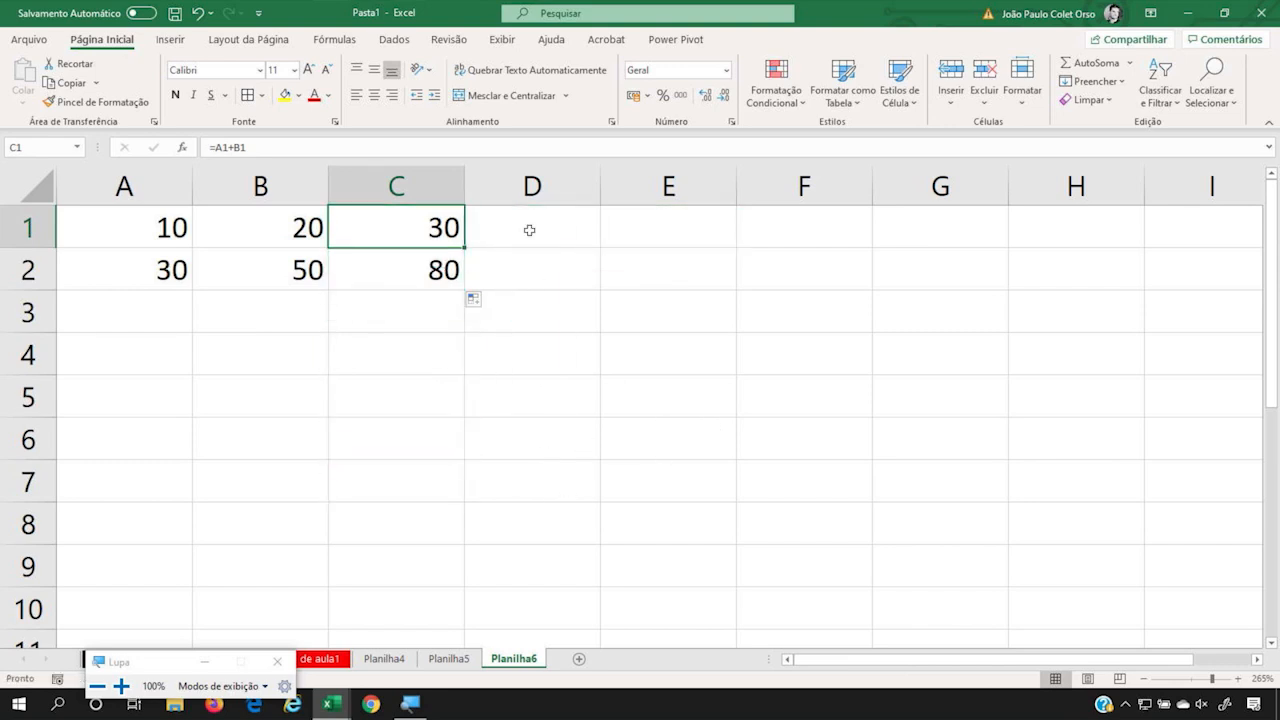
key("ctrl+c")
left_click(534, 372)
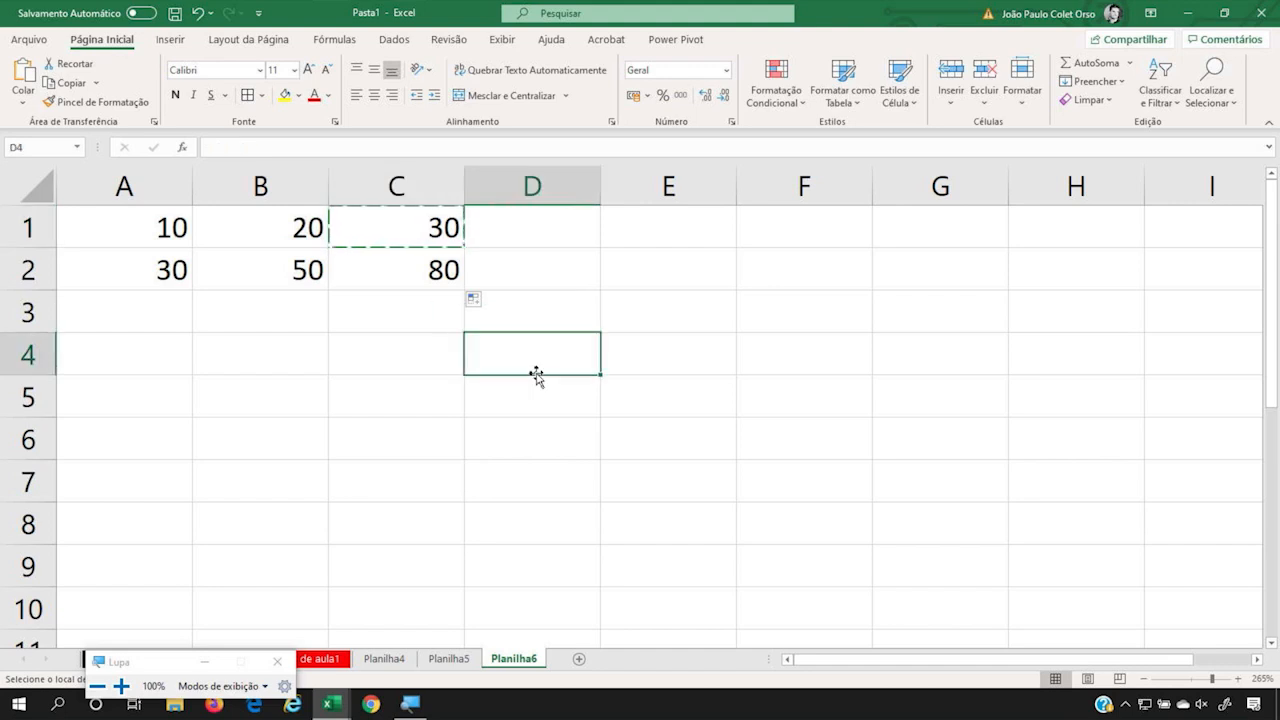
key("ctrl+v")
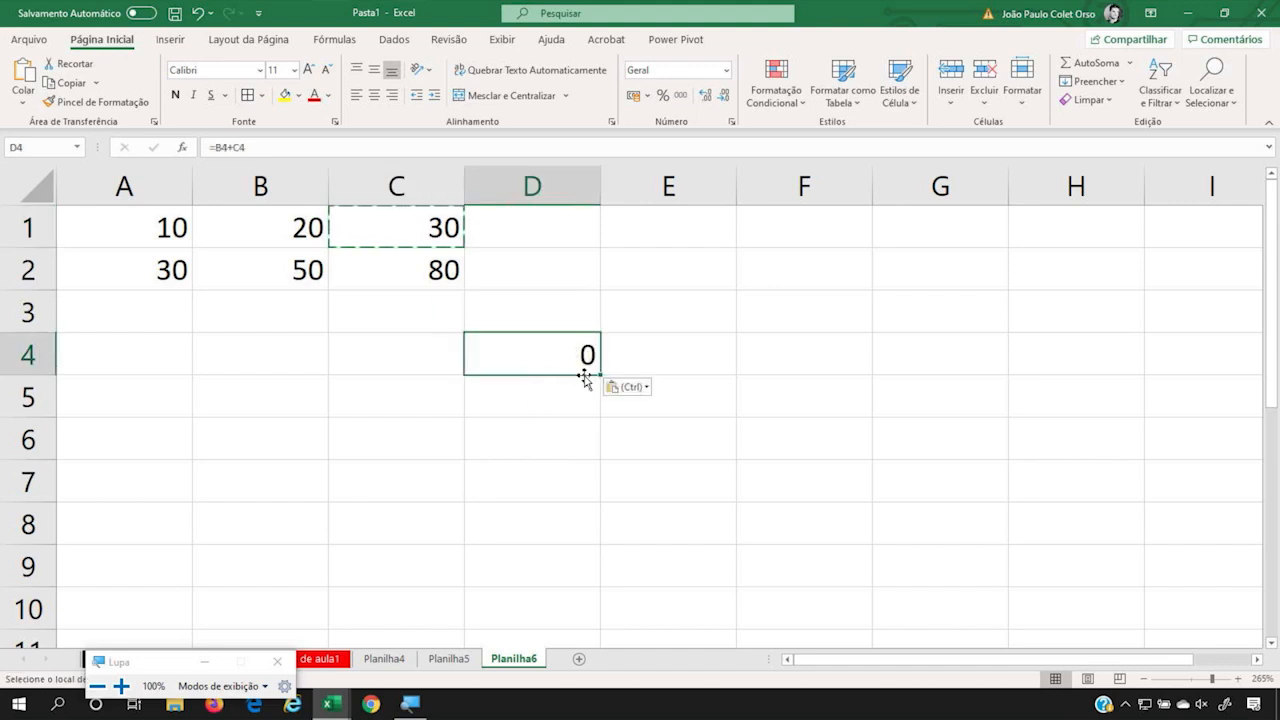
Examine the formula in D4, then show all the sheet's formulas and return to the normal value view.
double_click(536, 345)
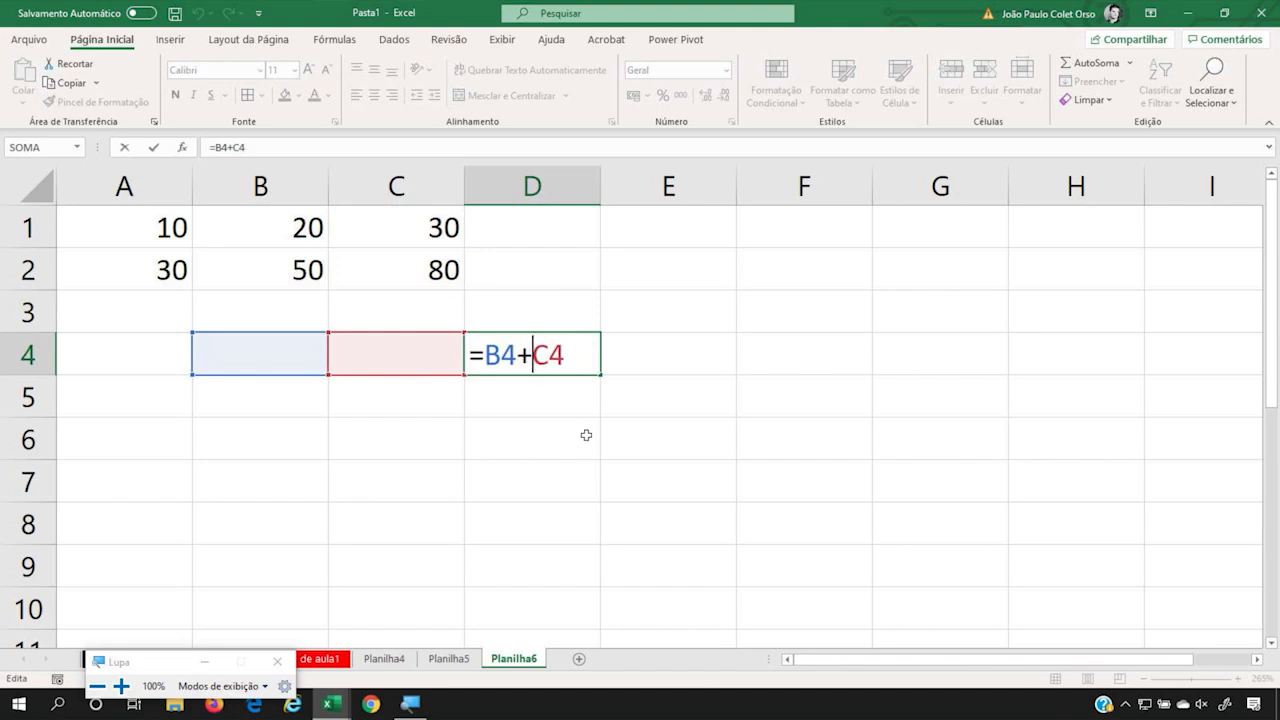
left_click(585, 435)
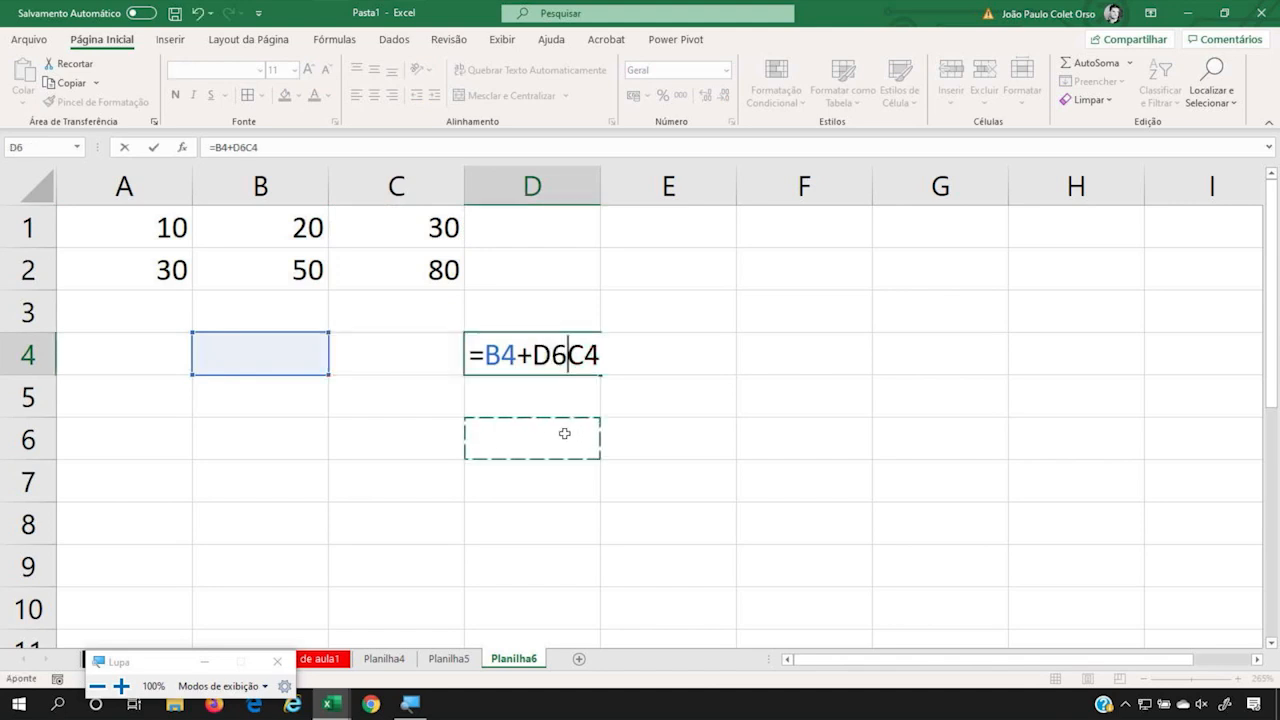
key("Escape")
left_click(565, 433)
key("ctrl+grave")
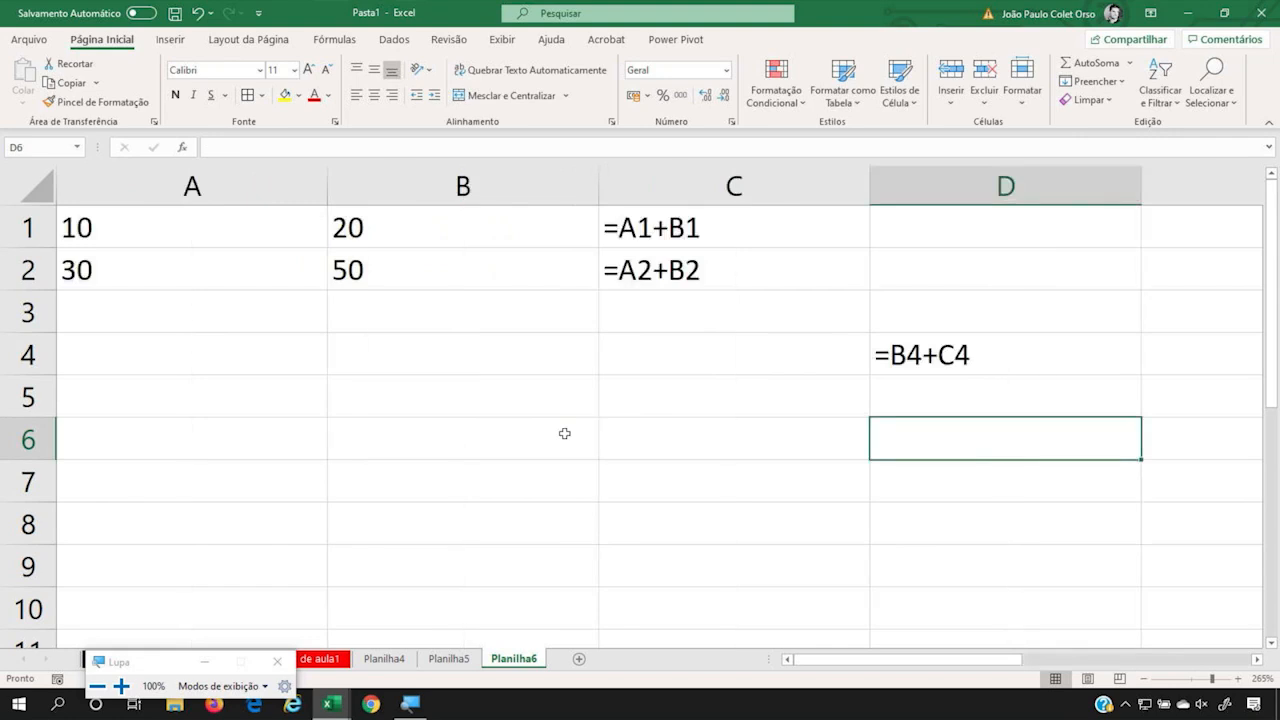
key("ctrl+grave")
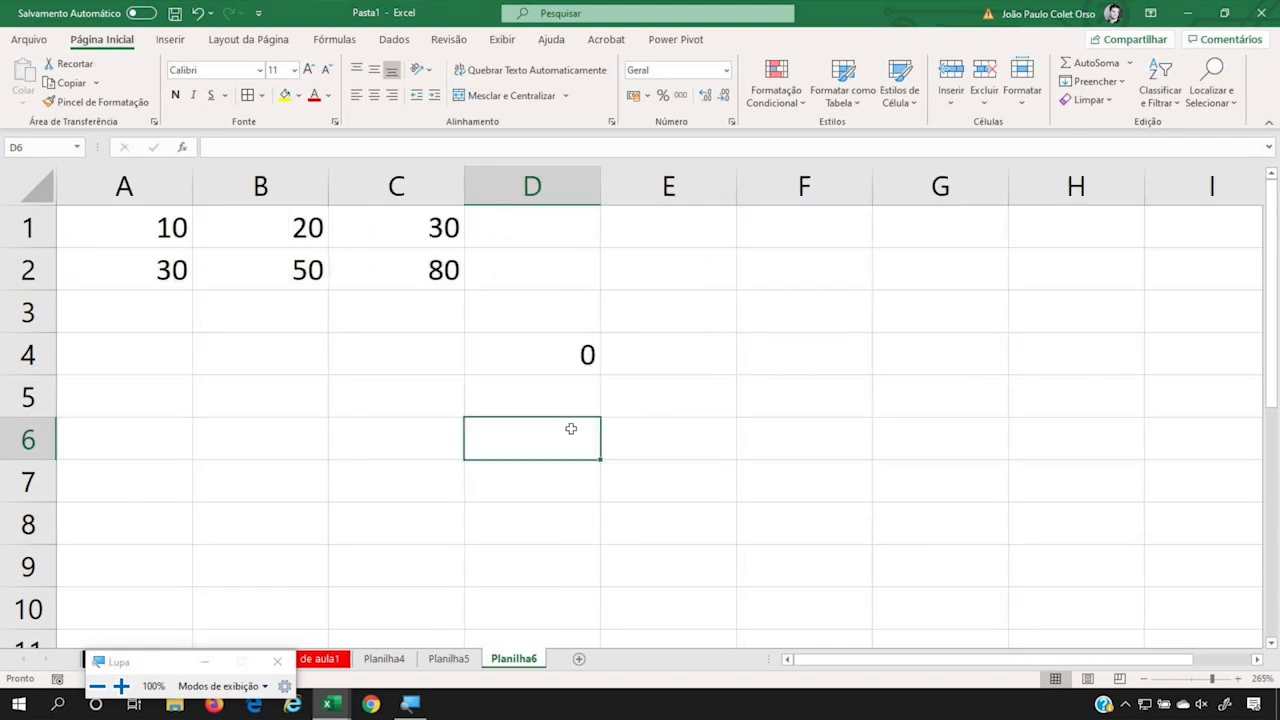
Replace the formula in C1 with the mixed-reference formula =$A1+B$1.
left_click(409, 252)
double_click(424, 223)
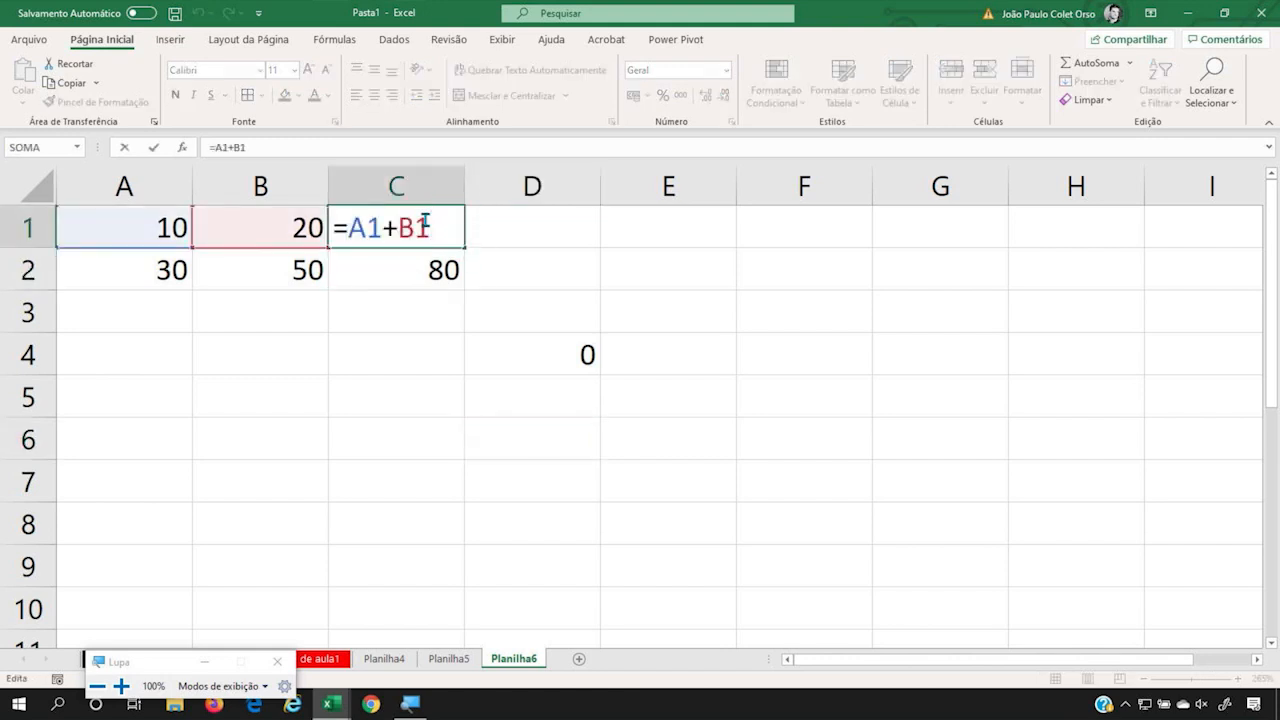
key("BackSpace")
key("BackSpace")
key("BackSpace")
key("BackSpace")
key("BackSpace")
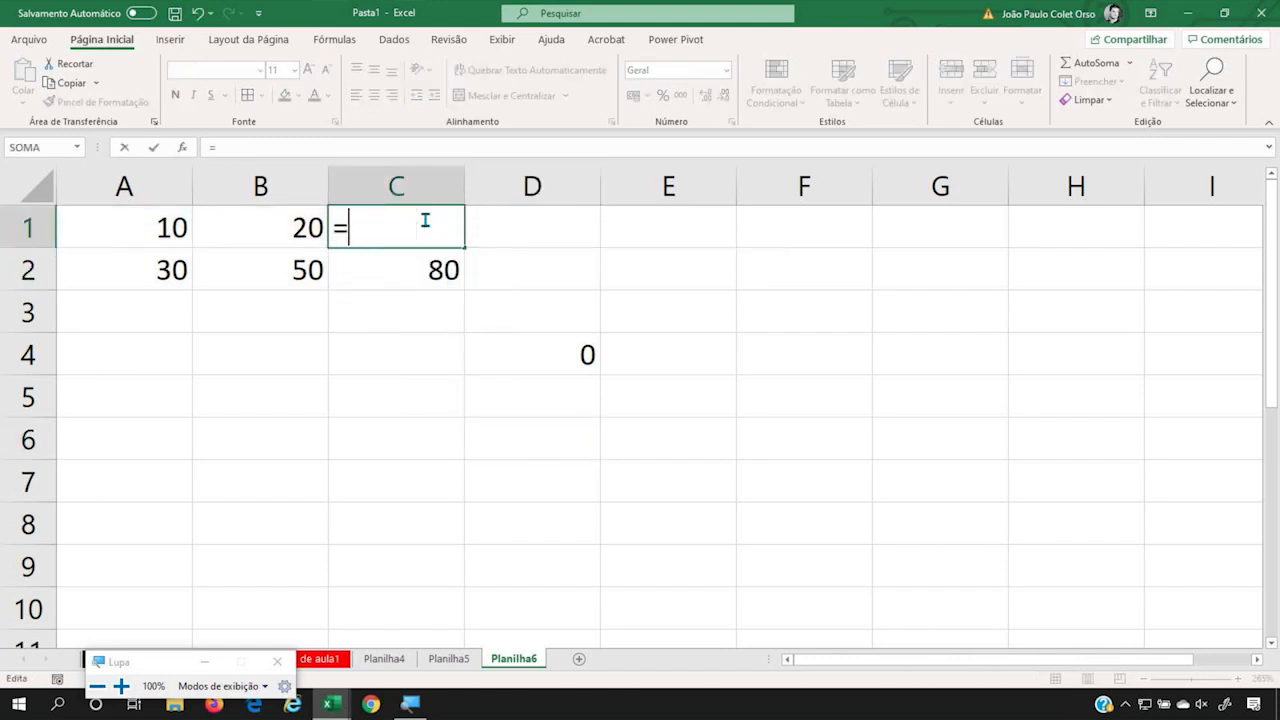
type("$A1")
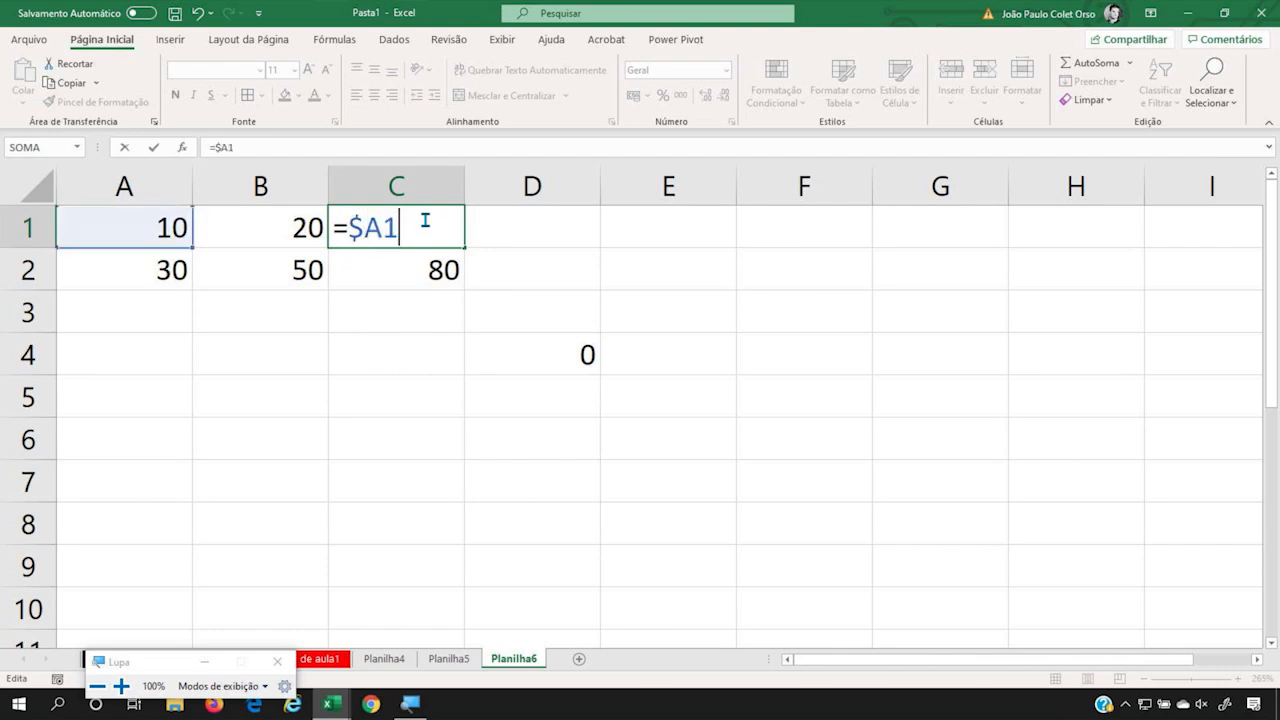
type("+B")
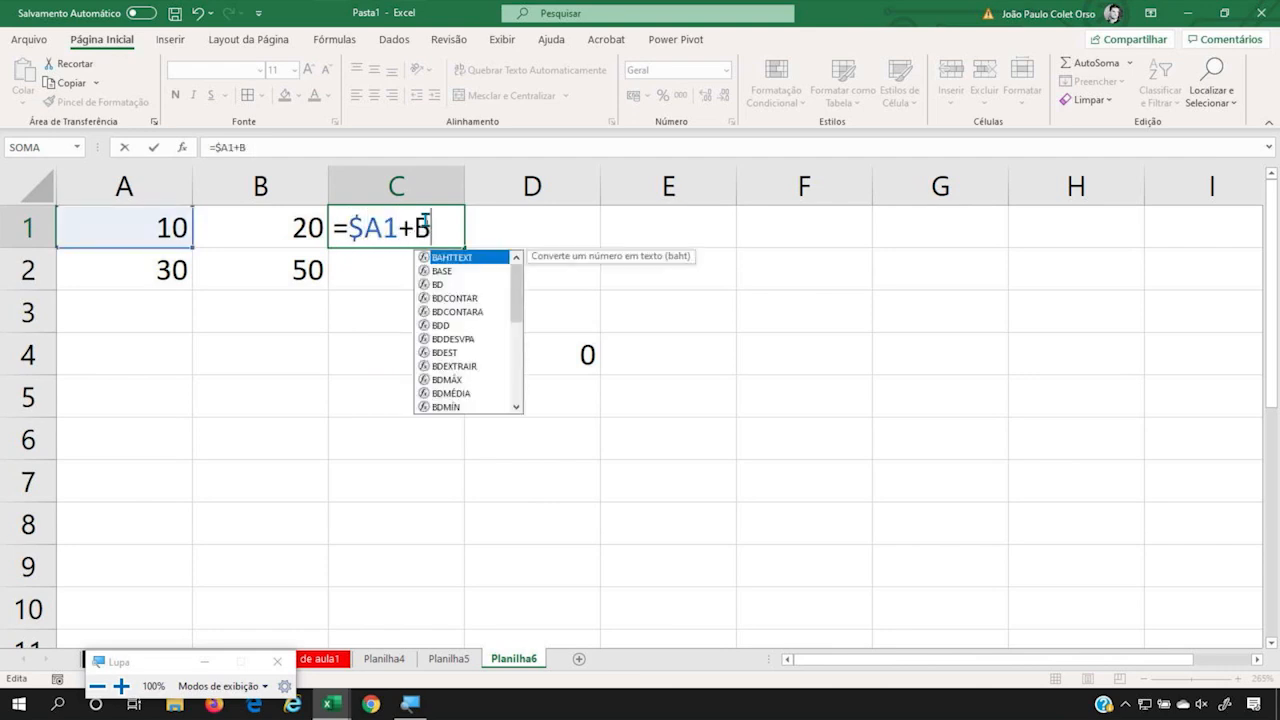
type("$1")
key("Return")
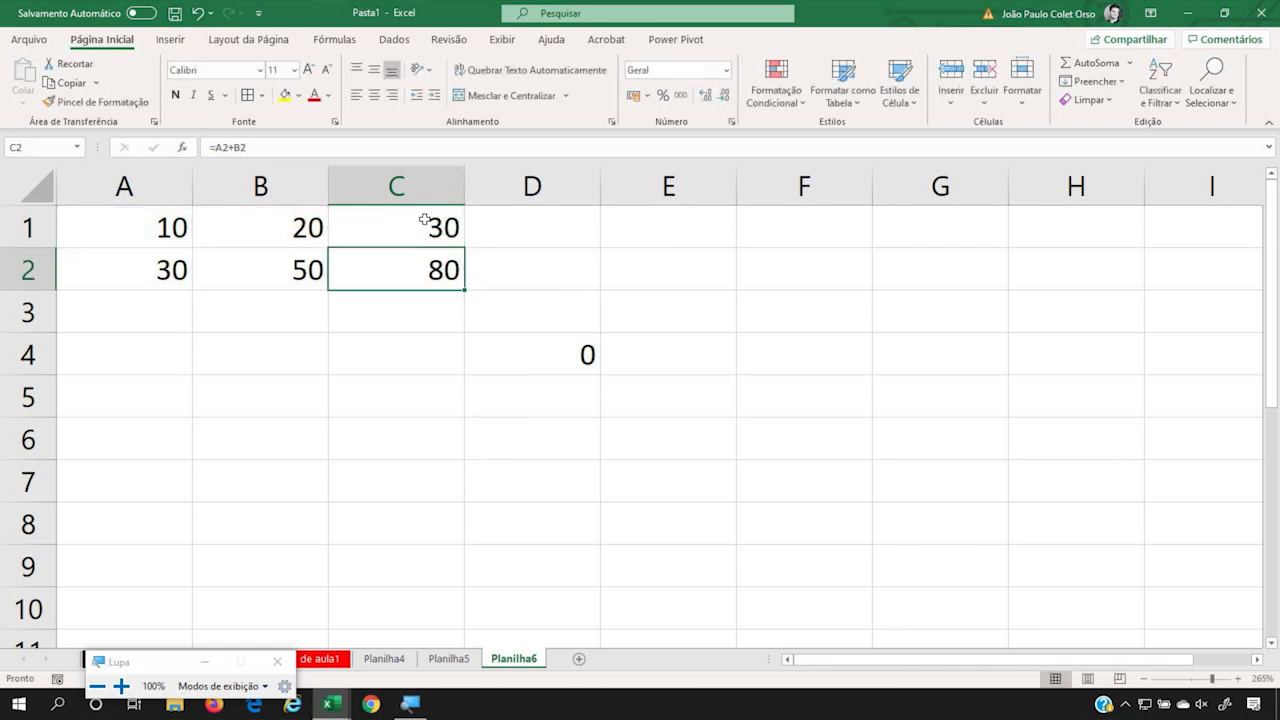
Copy the mixed-reference formula from C1 into C2 and D4, and display the sheet's formulas.
left_click(425, 219)
key("ctrl+c")
key("Down")
key("ctrl+v")
key("Right")
key("Down")
key("Down")
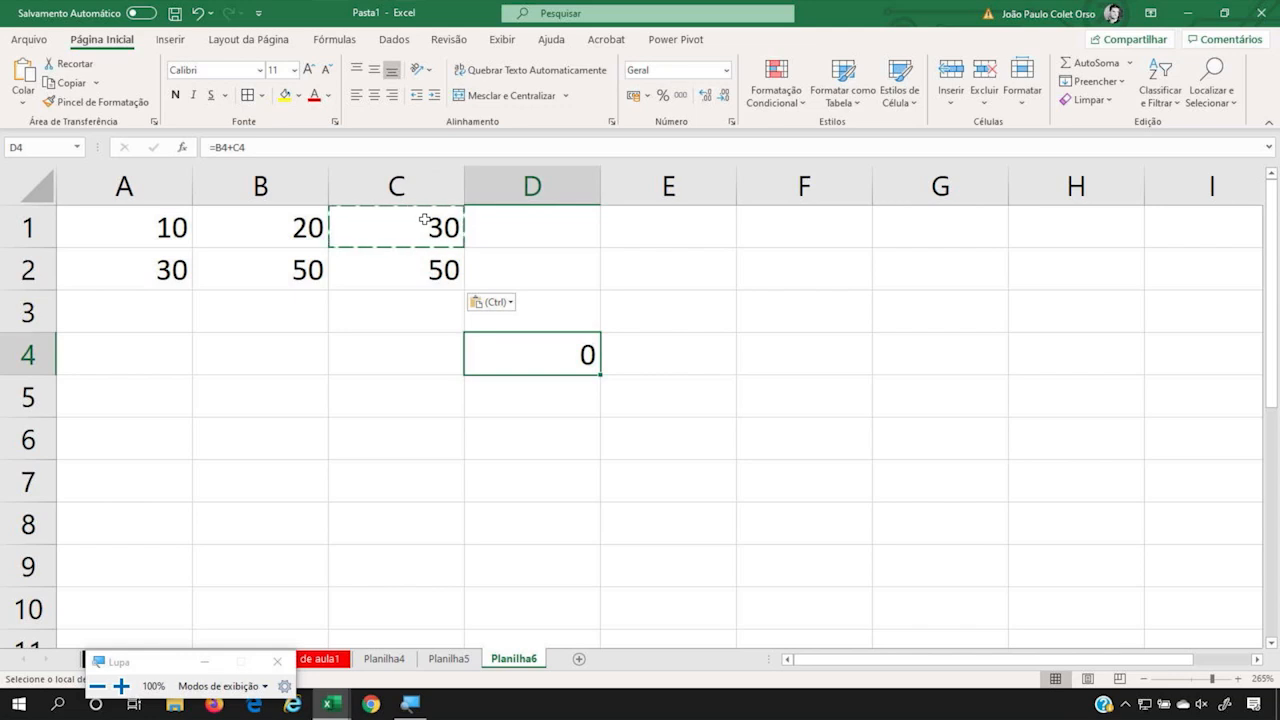
key("ctrl+v")
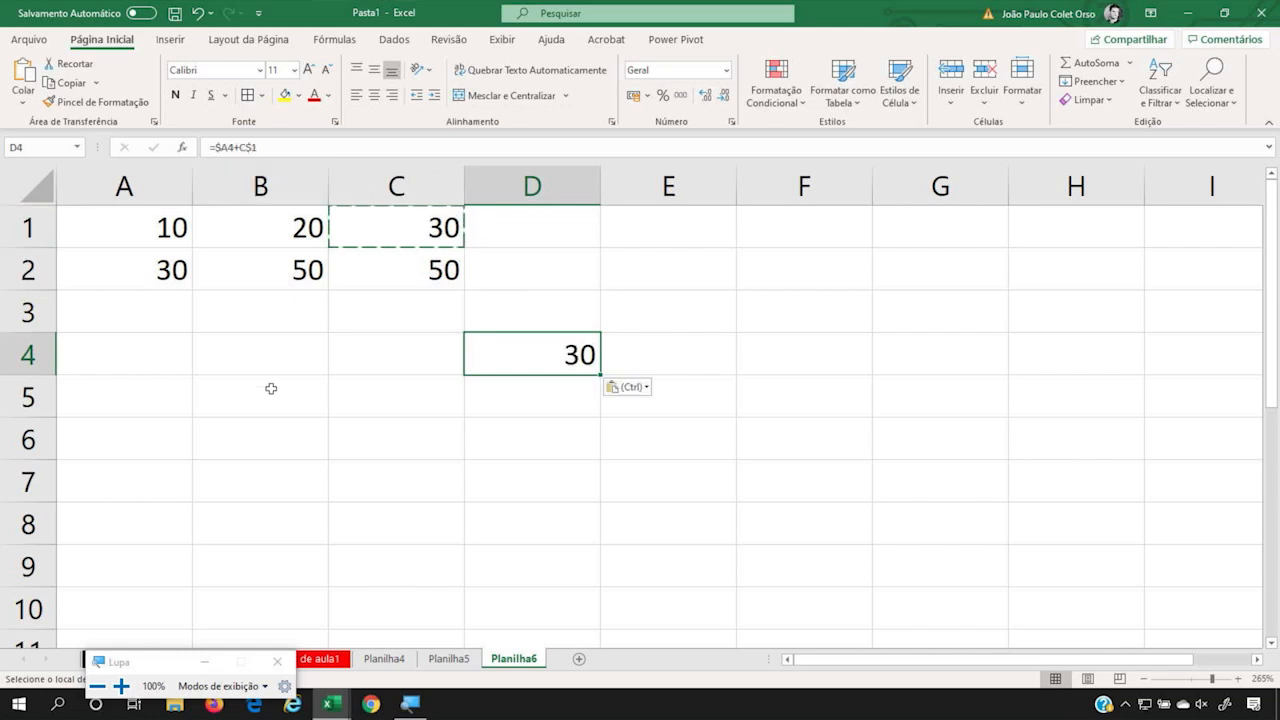
key("ctrl+grave")
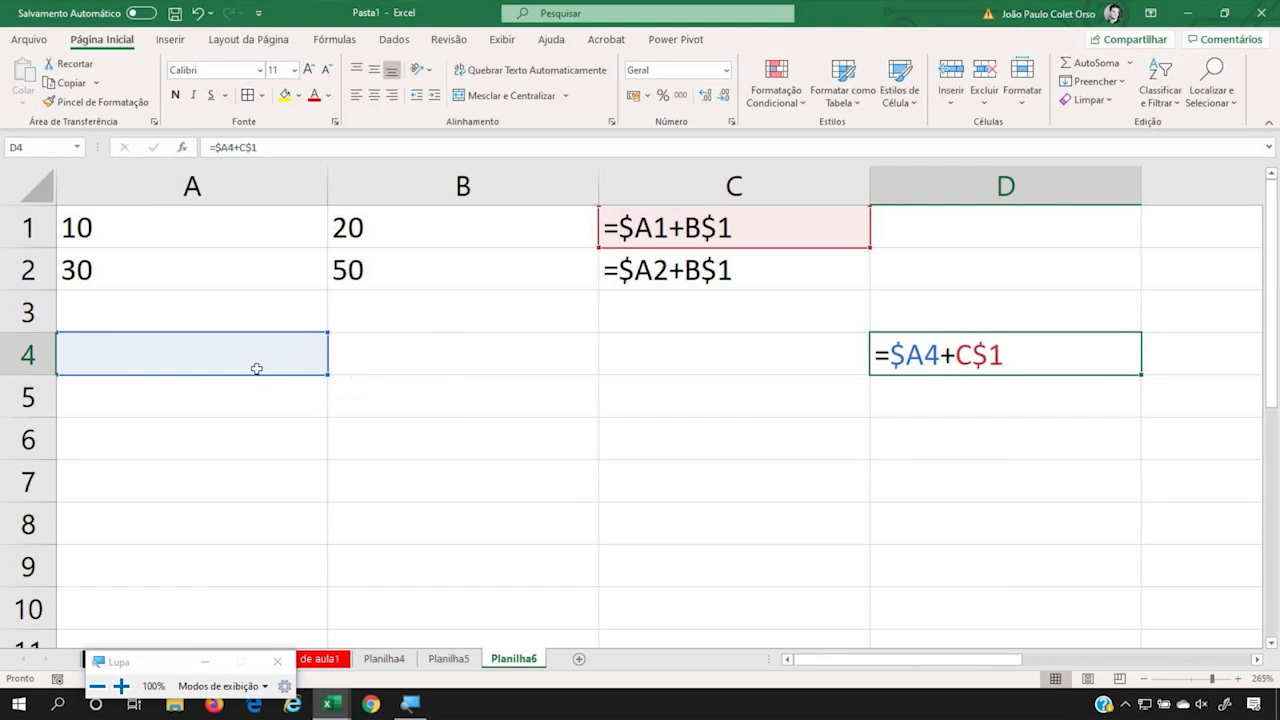
key("ctrl+z")
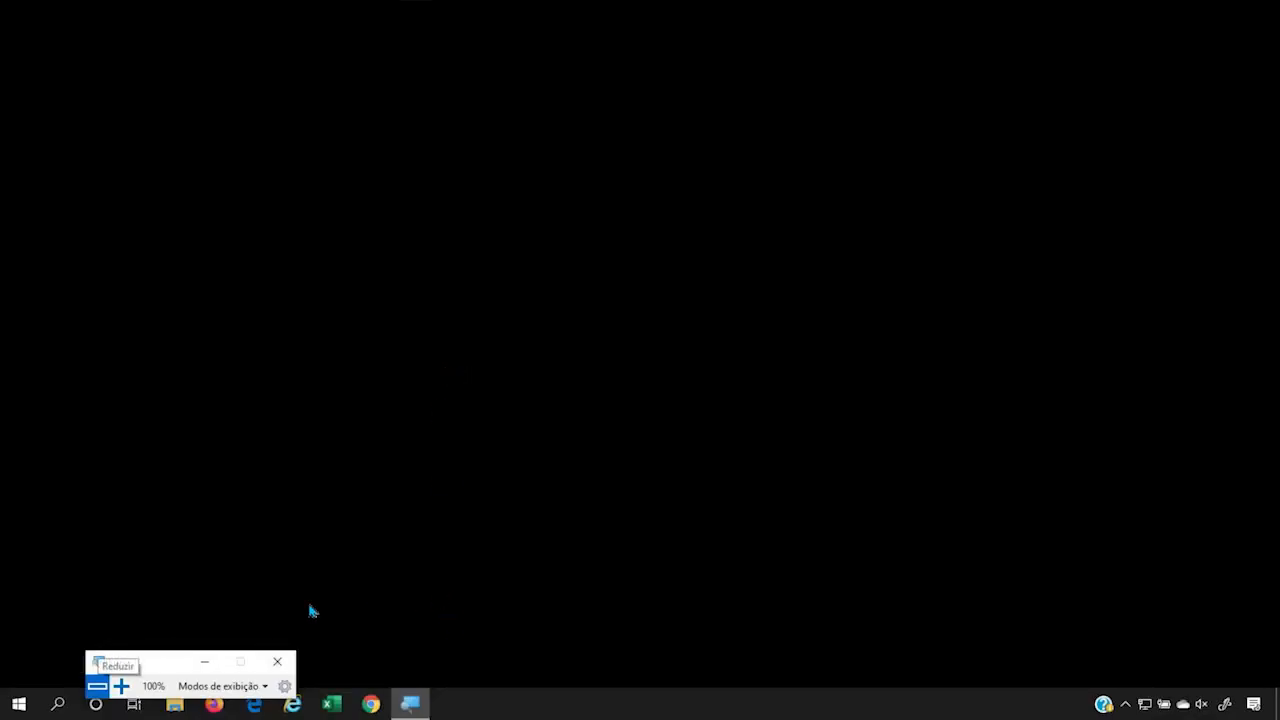
Launch Excel from the desktop and create a blank workbook.
left_click(18, 704)
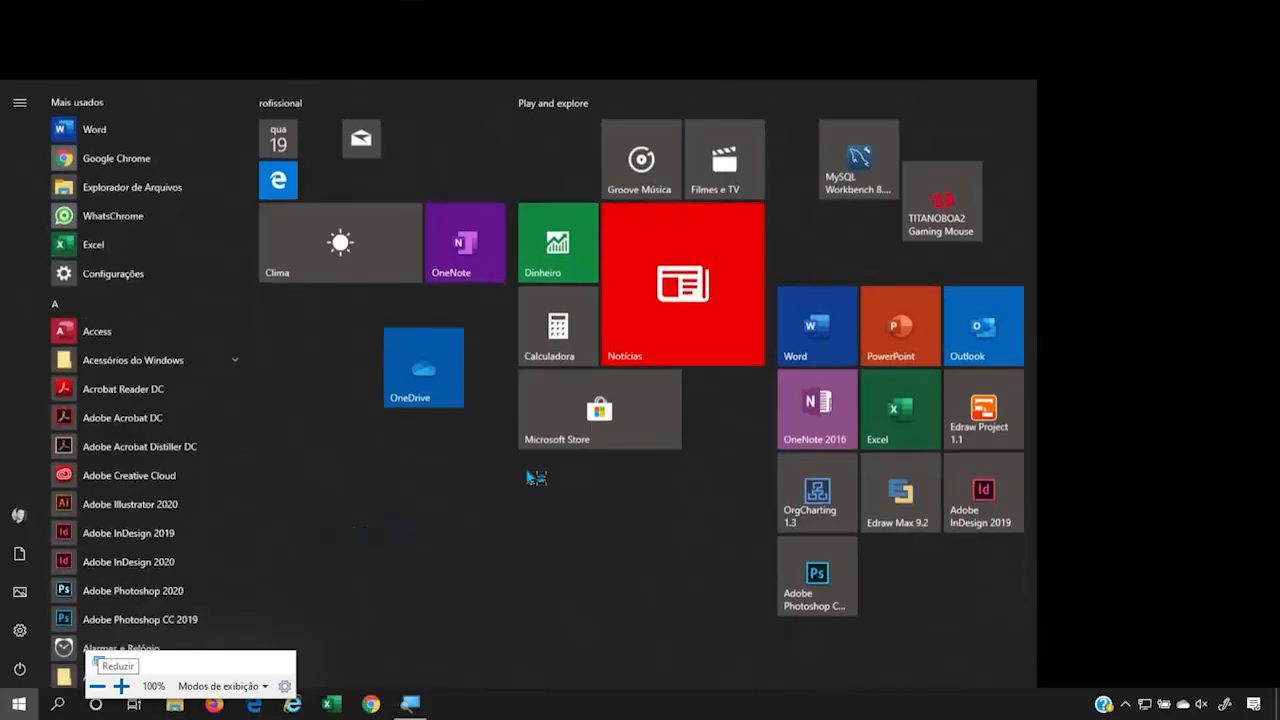
left_click(893, 432)
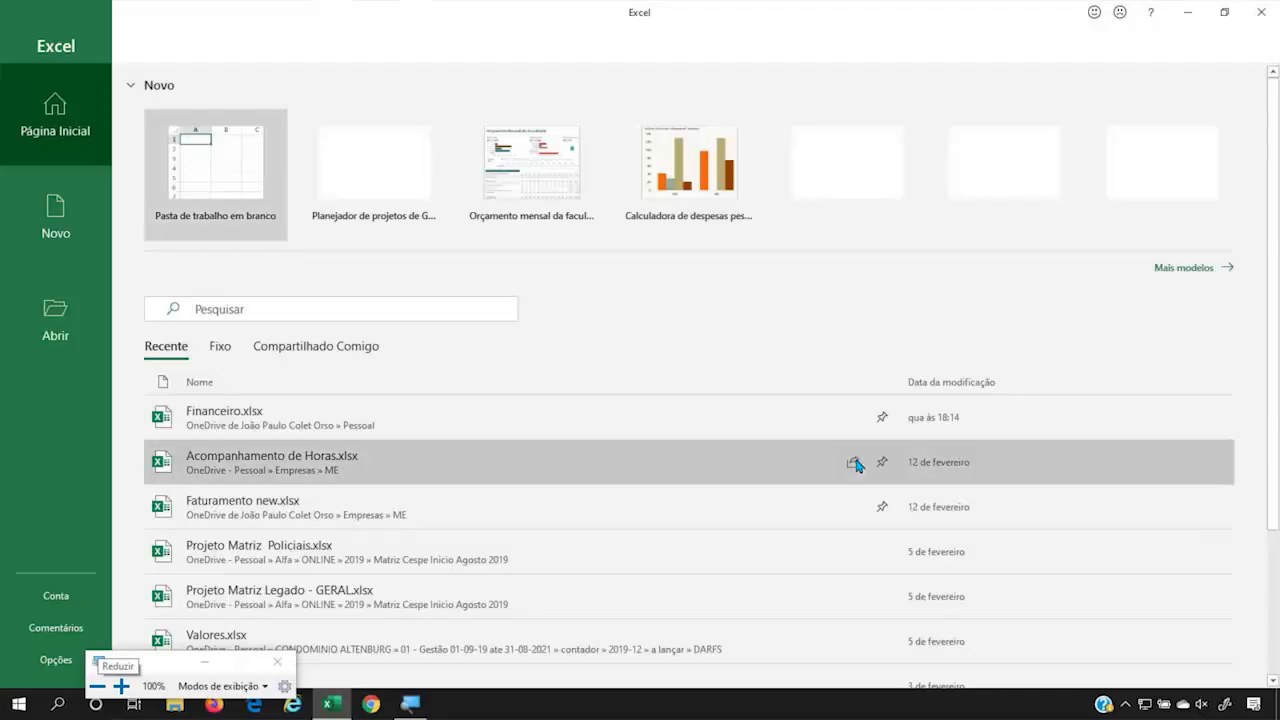
left_click(263, 240)
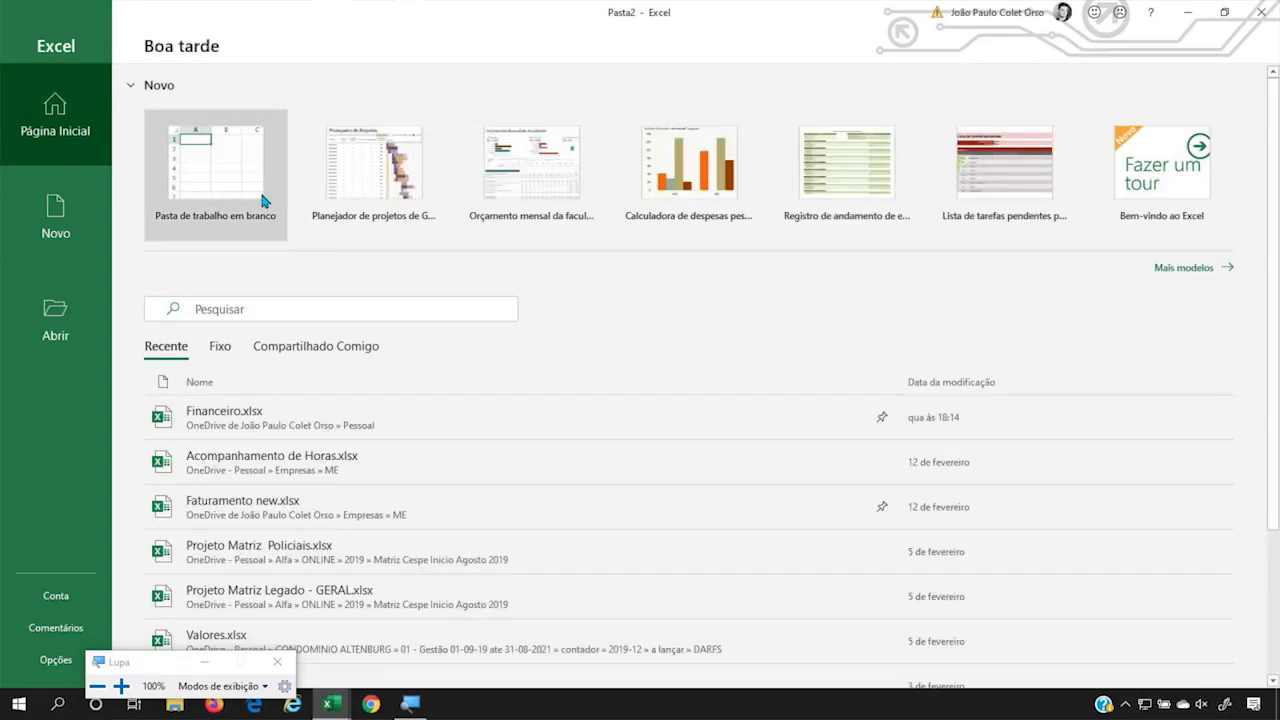
left_click(262, 216)
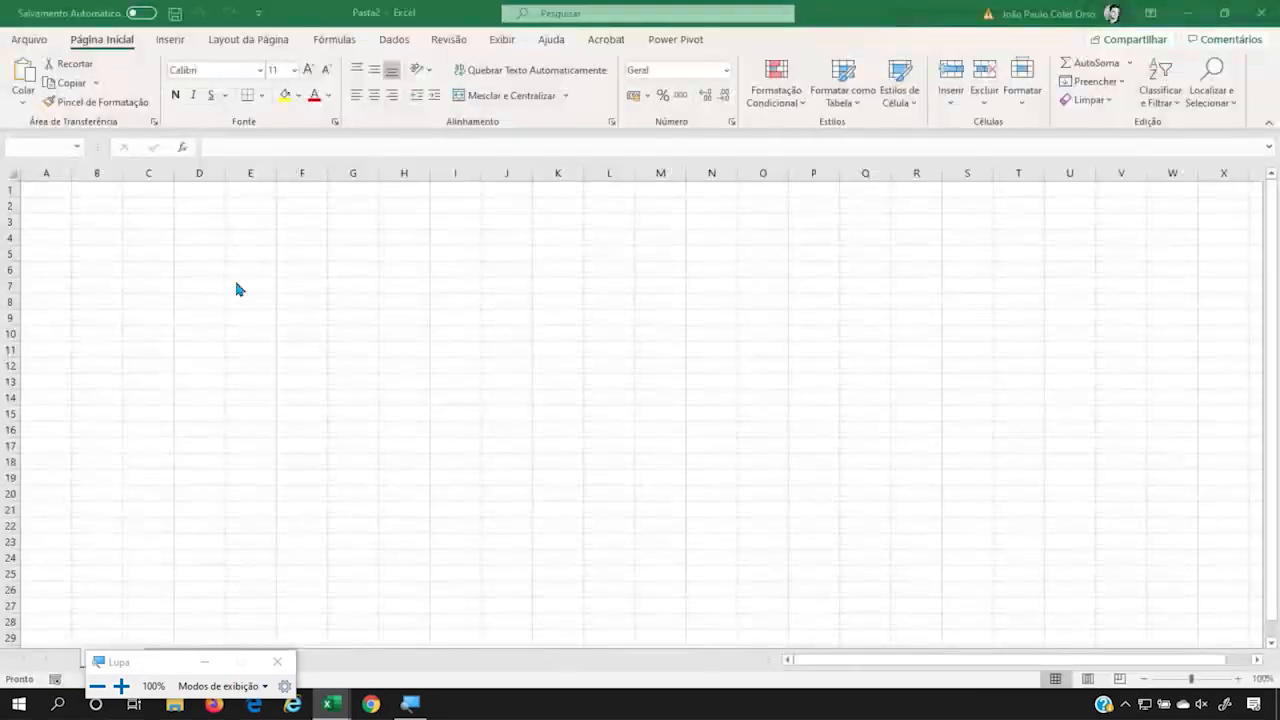
Enter 10 and 20 in cells A1 and B1, and 30 and 50 in A2 and B2.
scroll(206, 291, "up", 9)
type("10")
key("Tab")
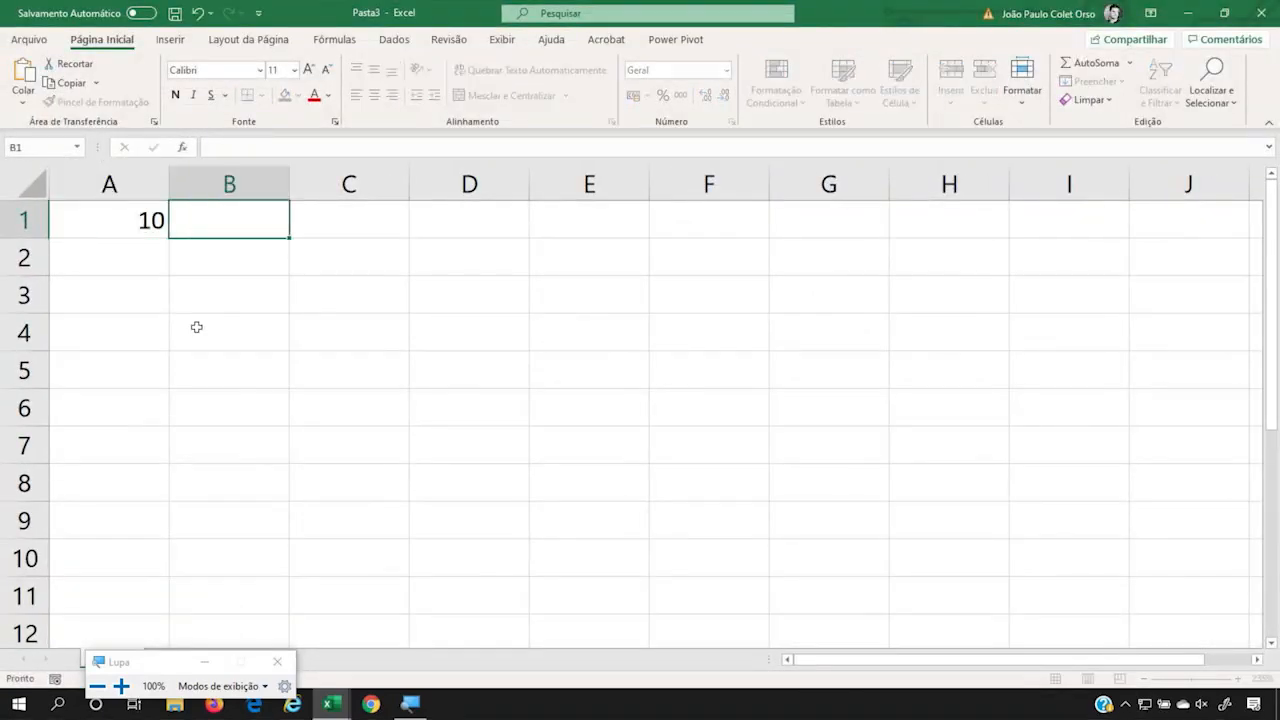
type("20")
key("Tab")
key("Return")
type("30")
key("Tab")
type("50")
key("Return")
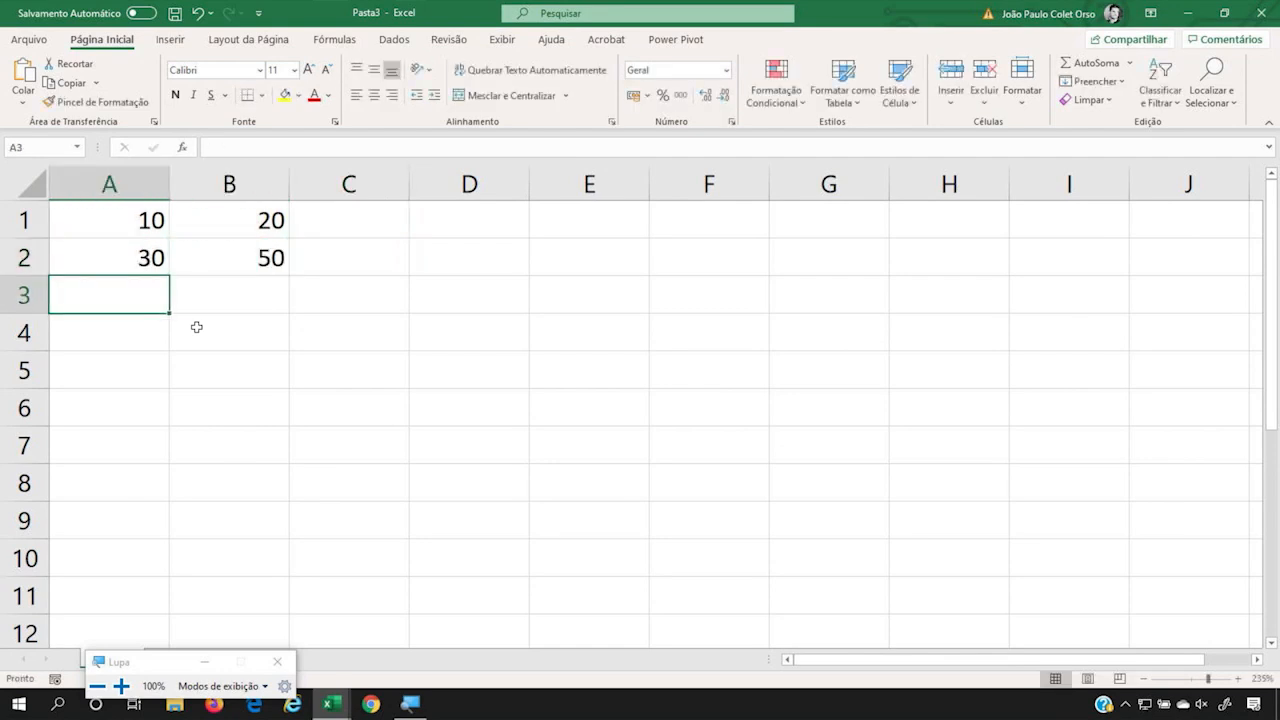
Enter the mixed-reference formula =$A1+B$1 in cell C1.
key("Right")
key("Up")
key("Up")
key("Right")
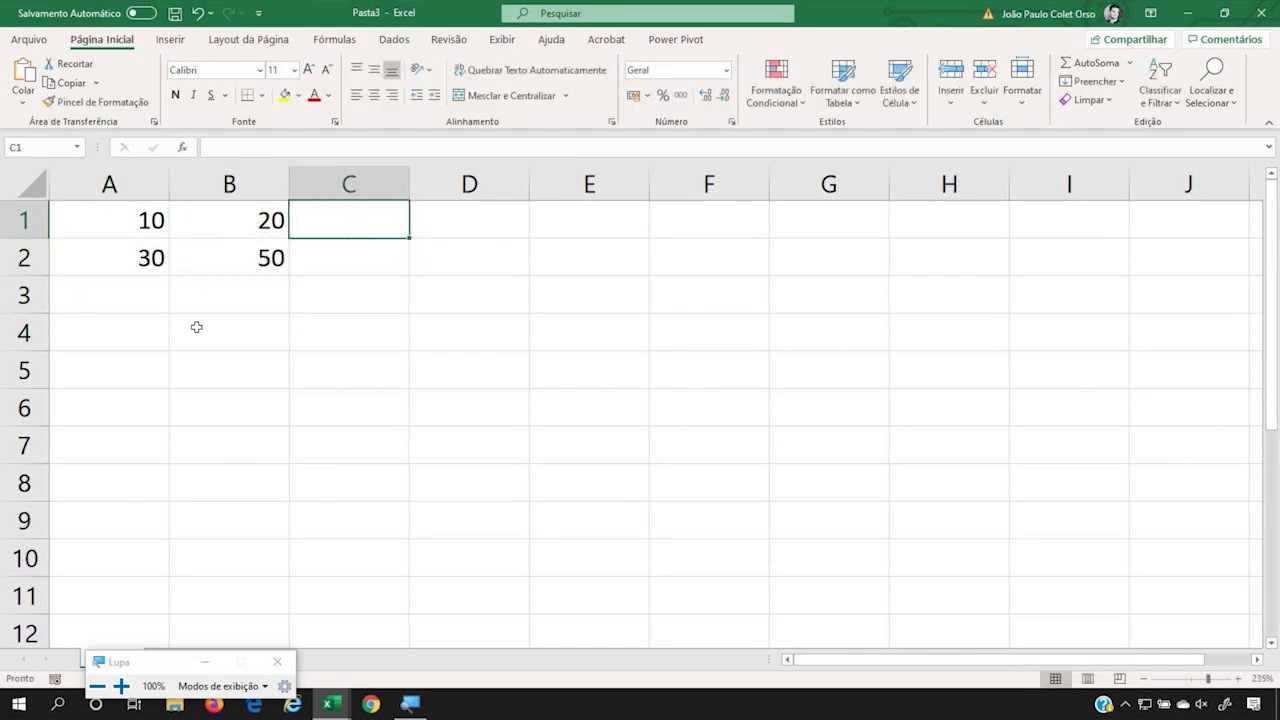
scroll(197, 327, "up", 2)
type("=")
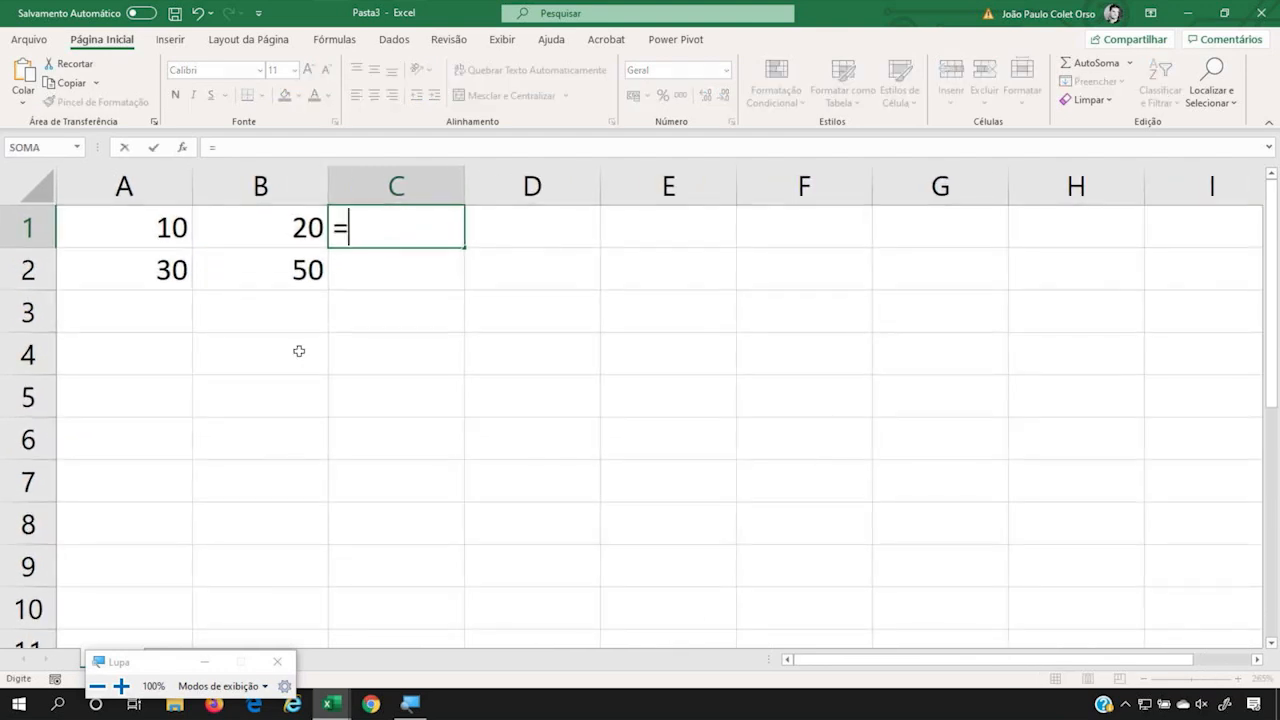
type("b")
key("BackSpace")
type("A")
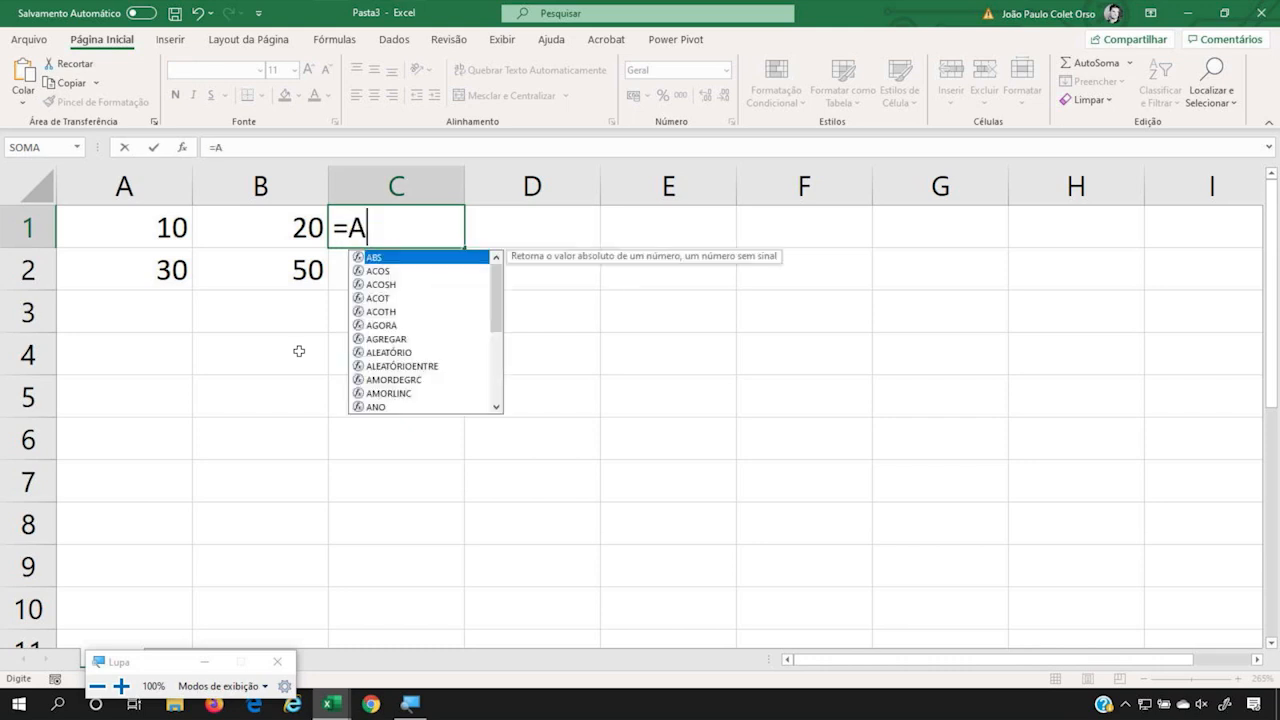
key("BackSpace")
type("\\")
key("BackSpace")
type("%")
key("BackSpace")
type("&")
key("BackSpace")
type("$A1+B")
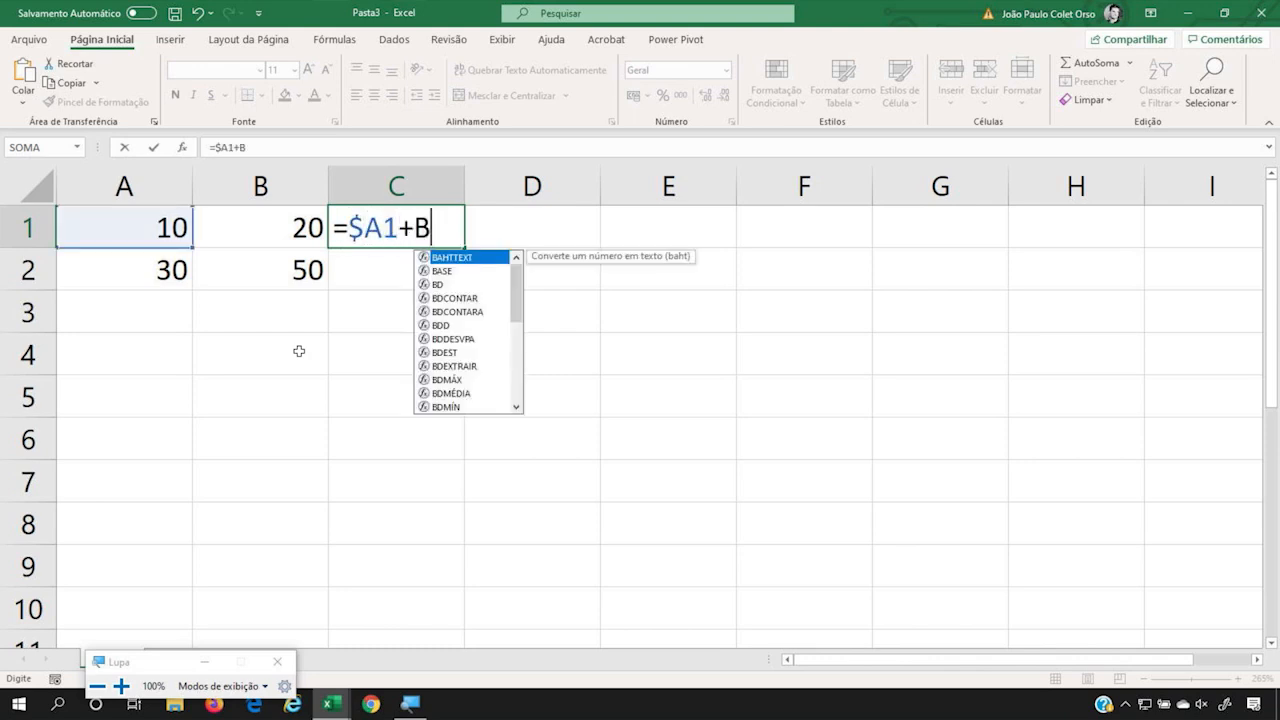
type("$1")
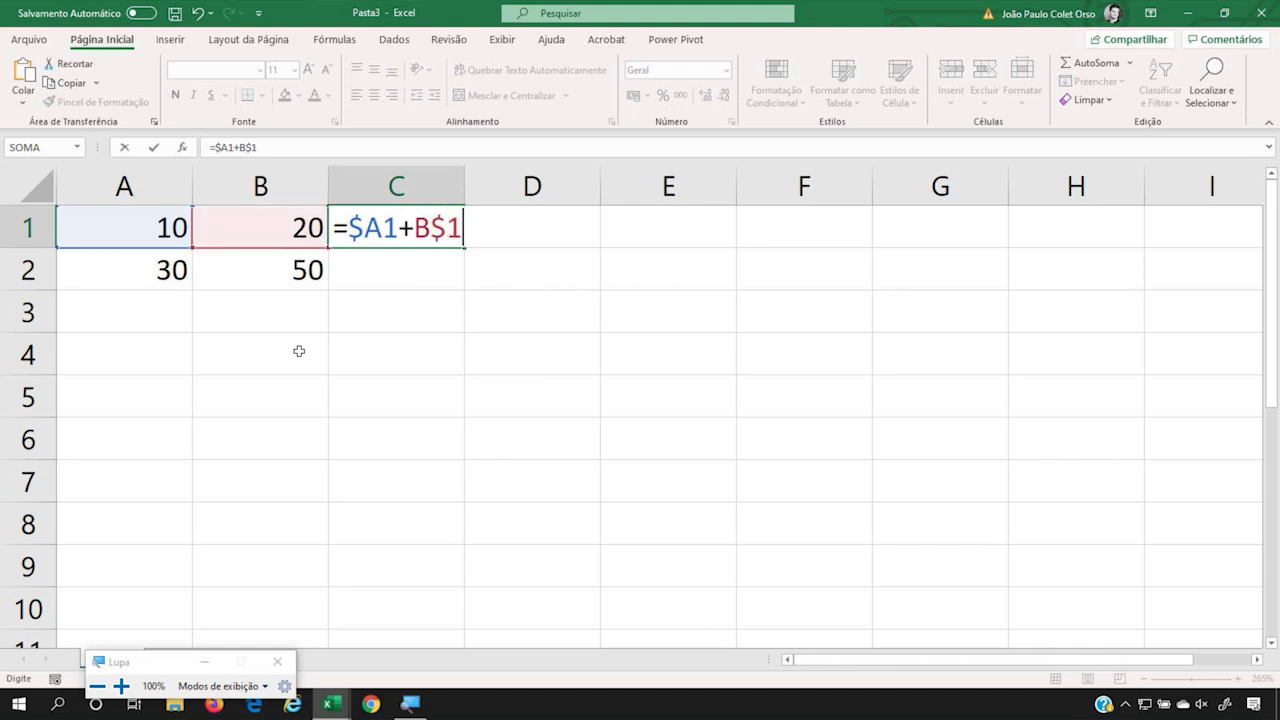
key("Return")
Confirm the formula in C1 and copy it into C2.
key("Up")
key("ctrl+c")
key("Down")
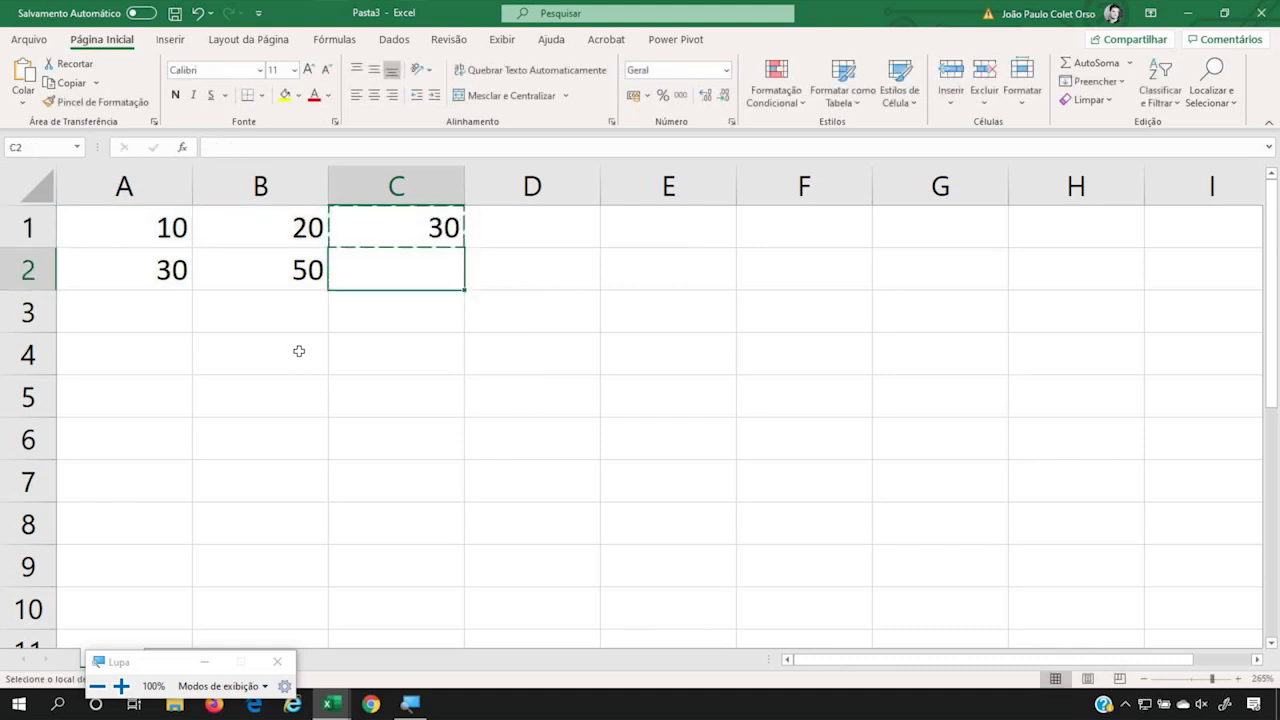
key("ctrl+v")
key("Down")
key("Right")
key("Down")
key("ctrl+s")
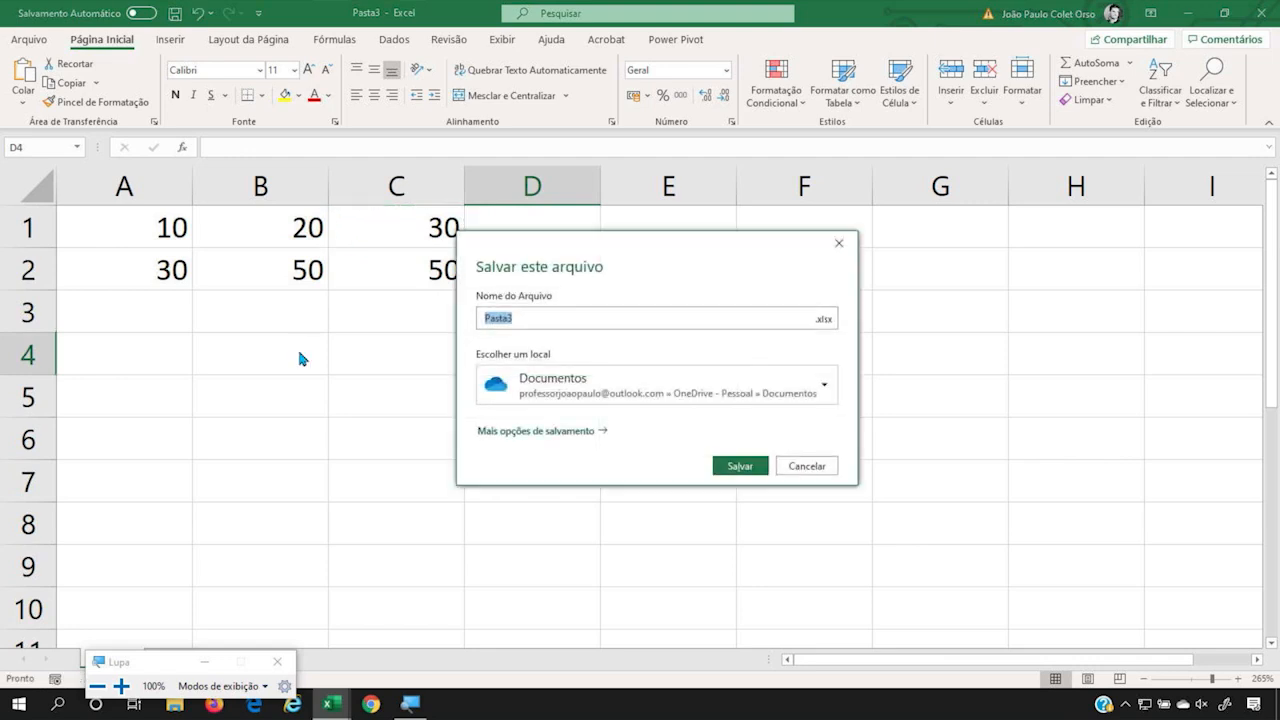
left_click(790, 468)
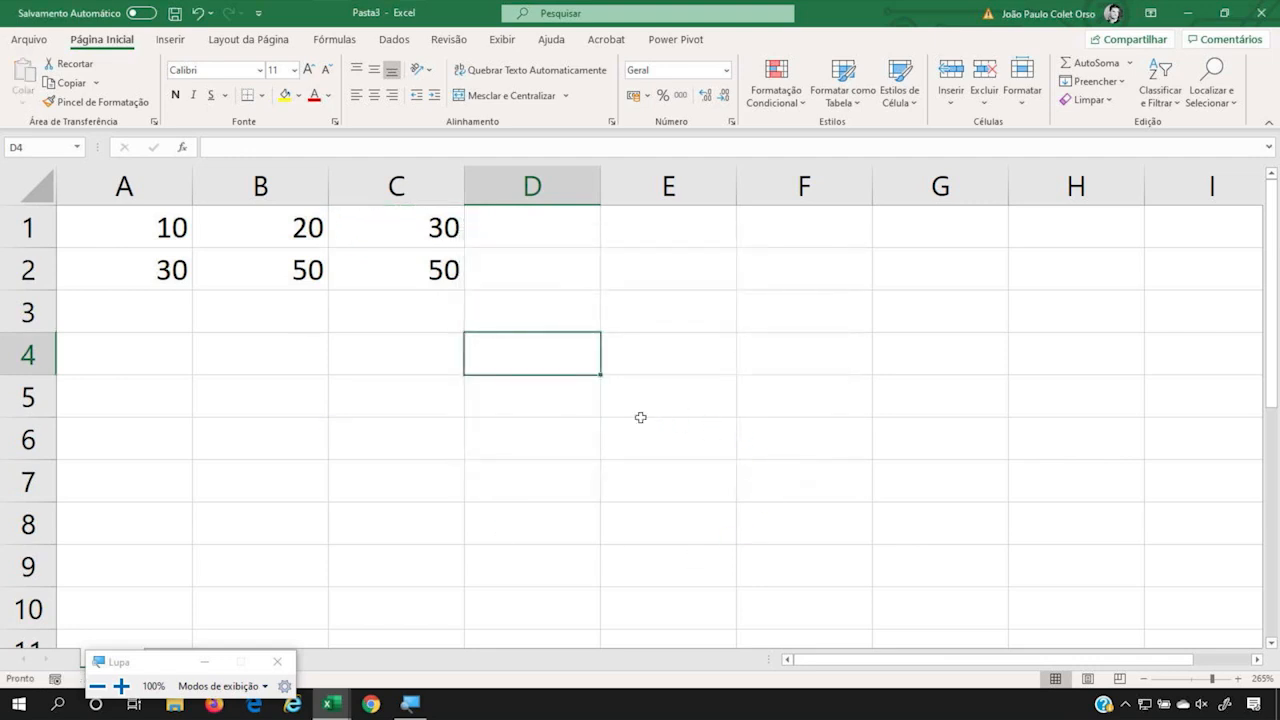
Copy the mixed-reference formula from C1 into D4.
left_click(434, 236)
key("ctrl+c")
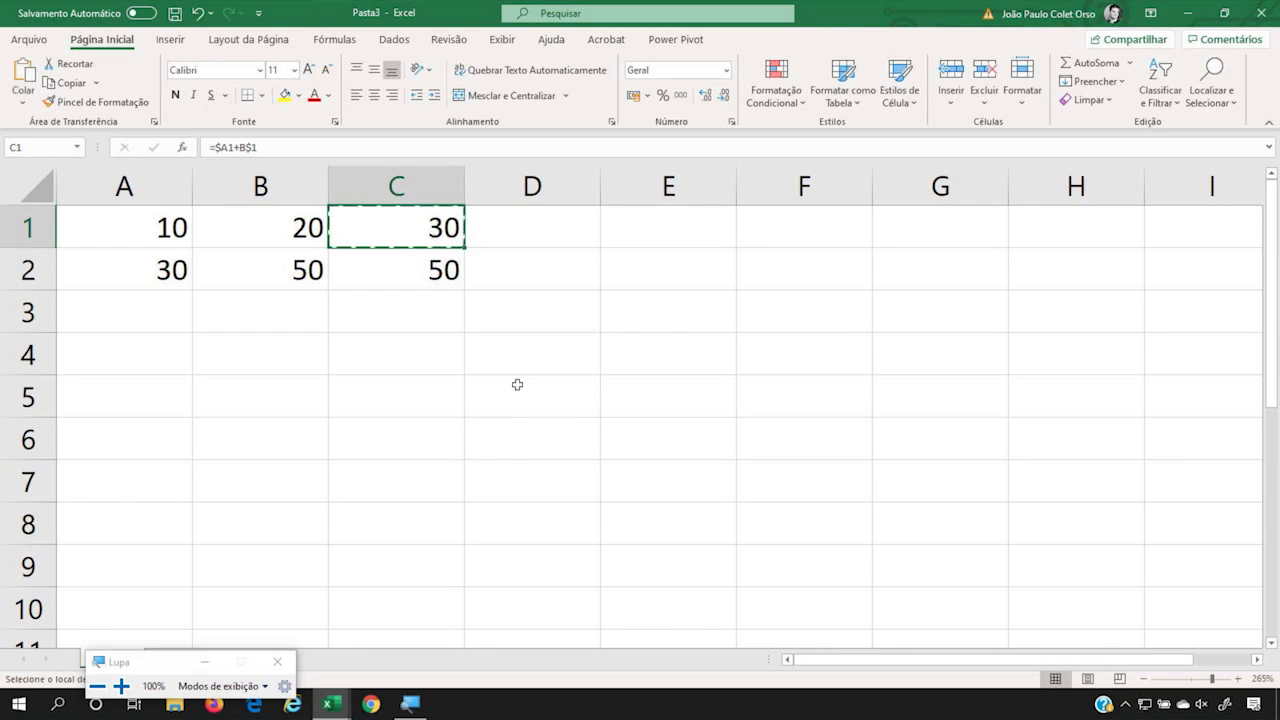
left_click(524, 340)
key("ctrl+v")
Enter the absolute-reference formula =$A$1 in cell A3.
left_click(285, 407)
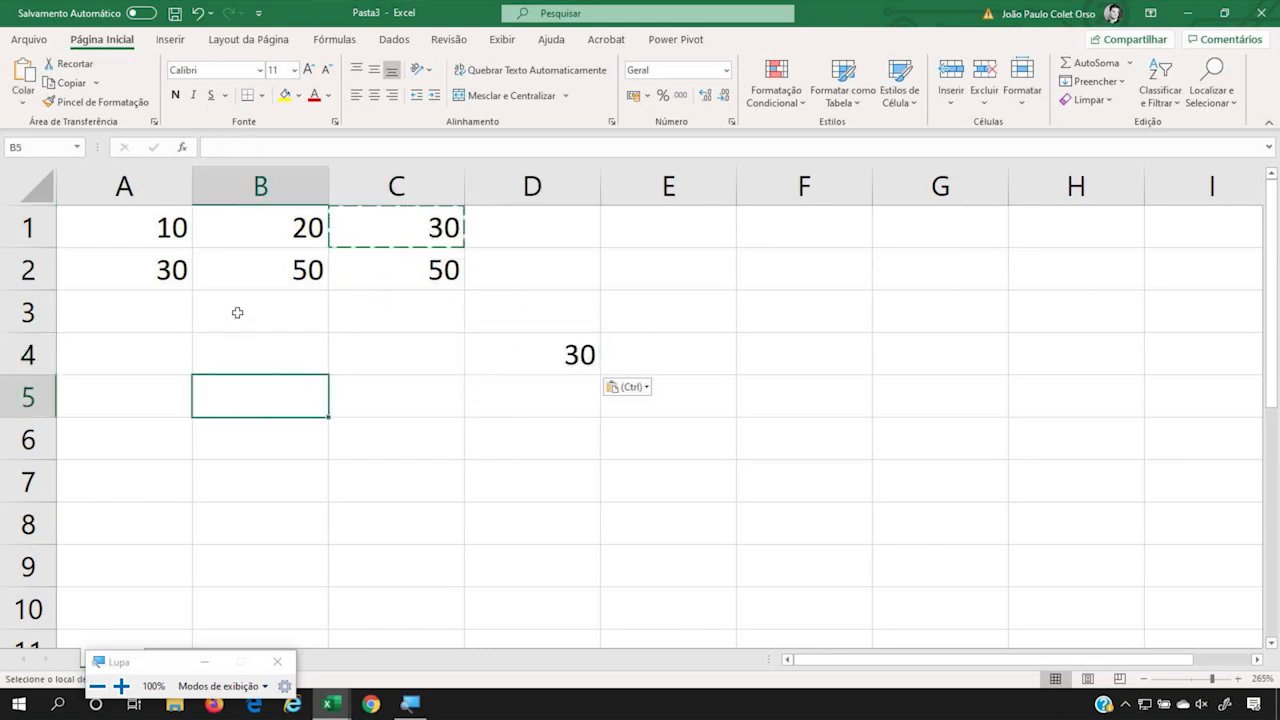
left_click(178, 310)
key("Escape")
type("=A")
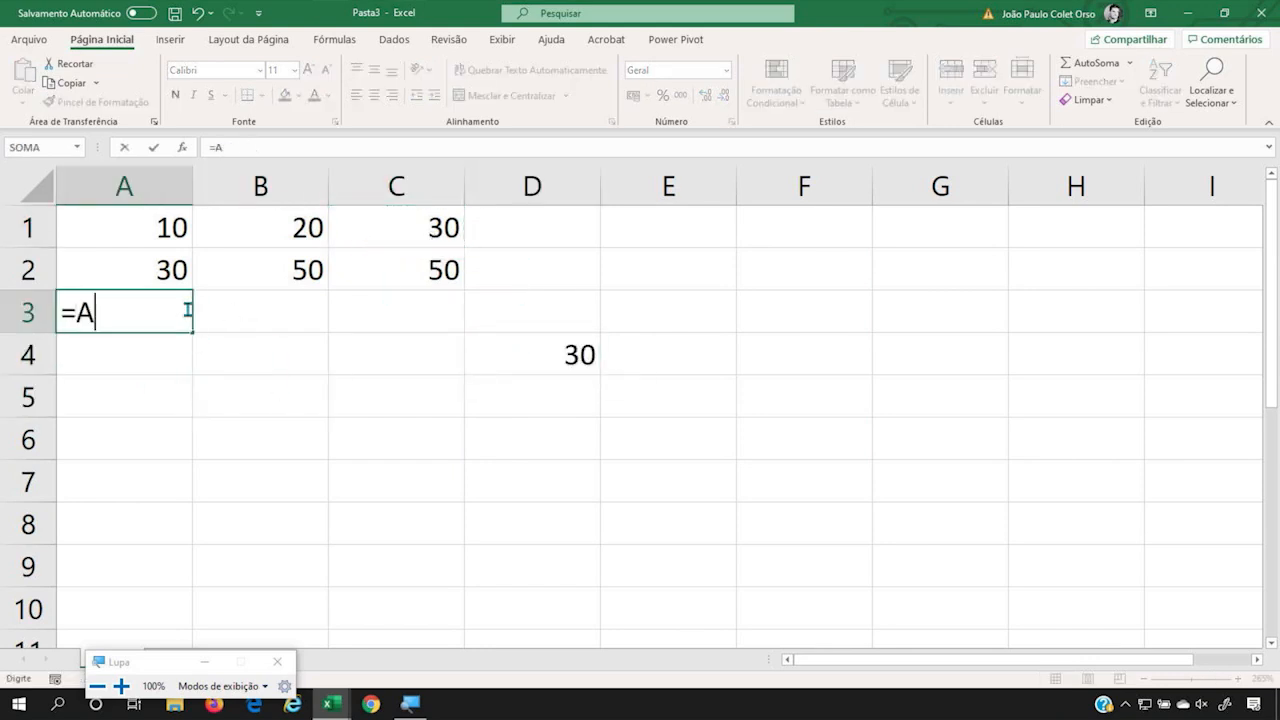
key("BackSpace")
type("A1")
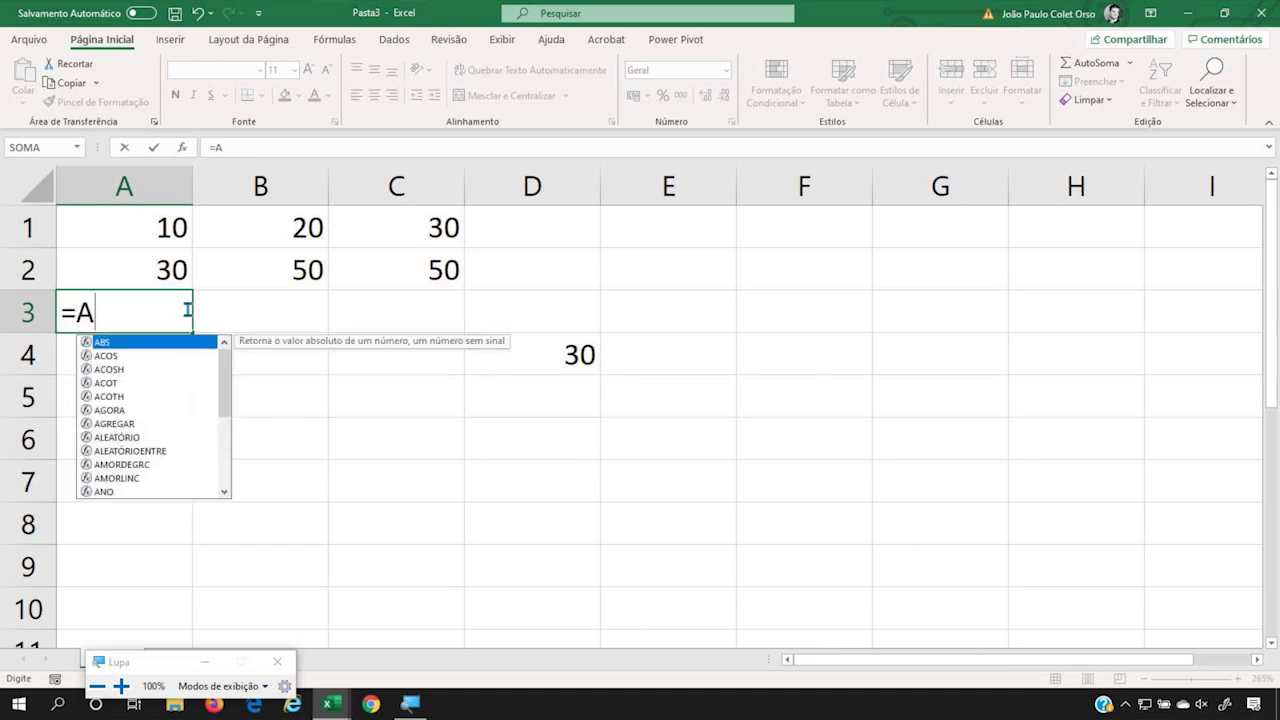
key("F4")
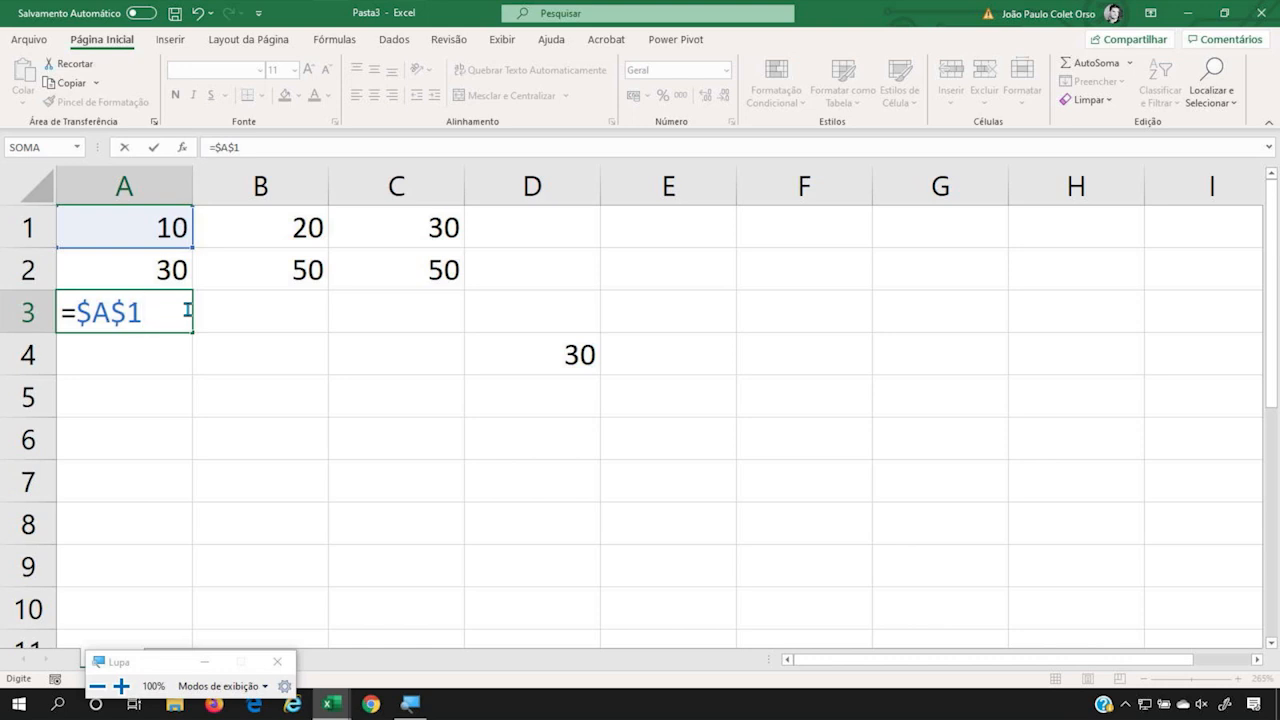
key("Return")
Copy the absolute-reference formula from A3 into D1.
key("Up")
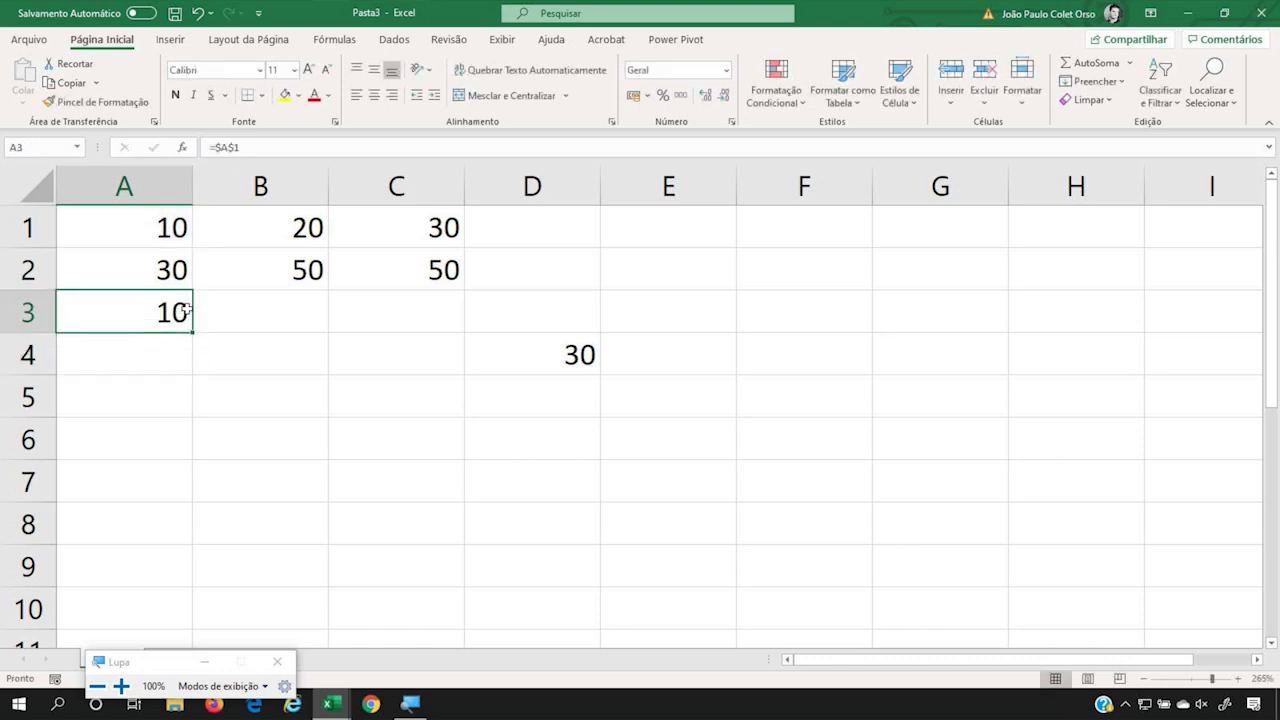
key("ctrl+c")
key("Right")
key("Right")
key("Right")
key("Up")
key("Up")
key("ctrl+v")
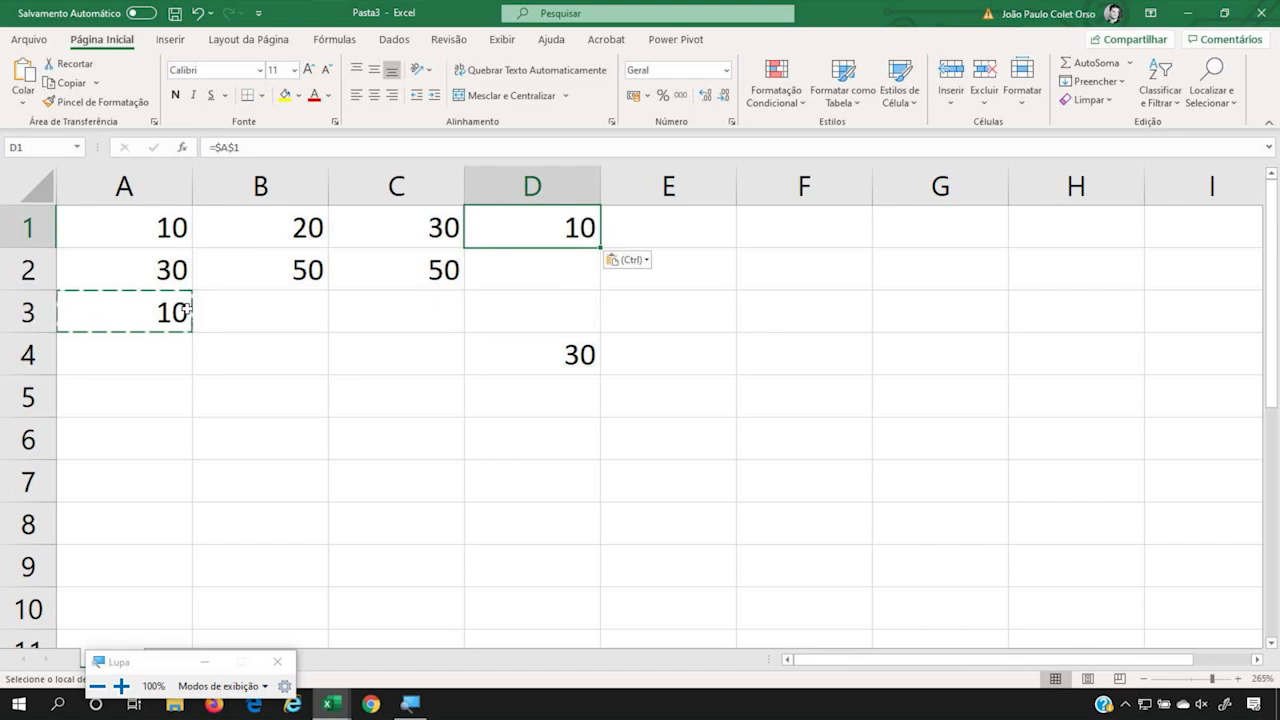
Examine which cells the copied mixed-reference formula in D4 refers to.
key("Down")
key("Down")
key("Down")
key("Left")
key("Right")
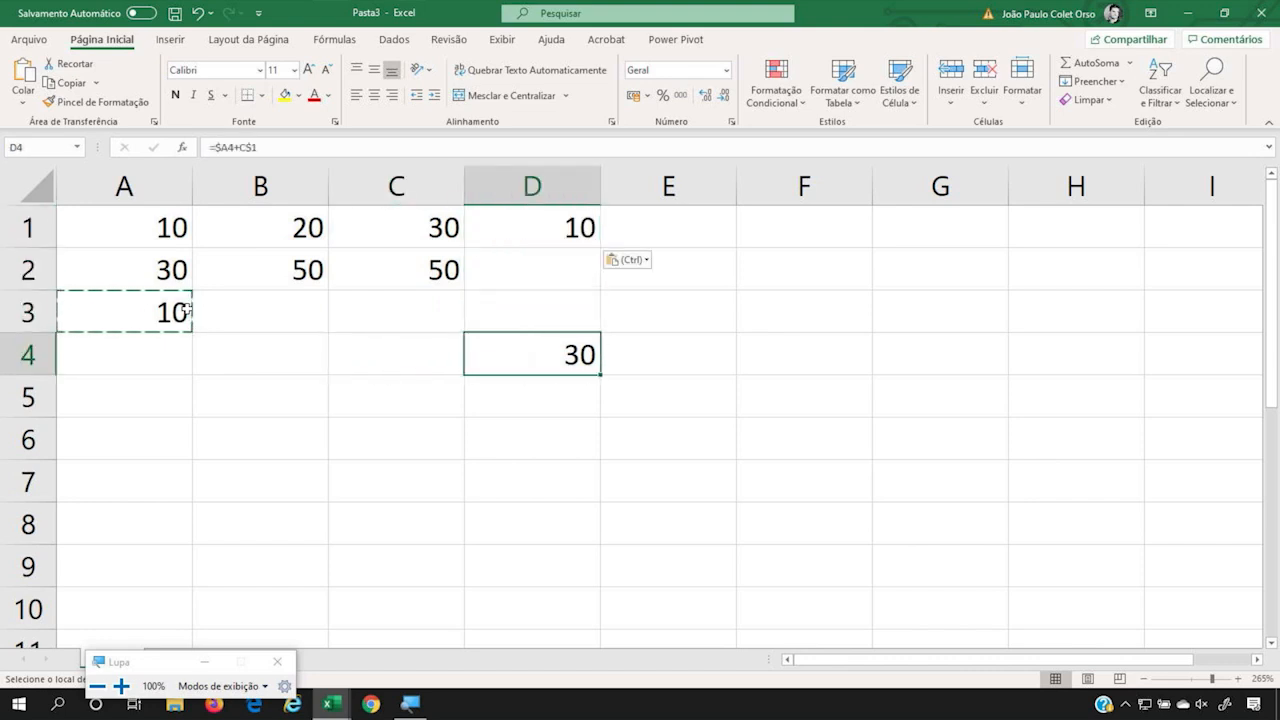
key("F2")
key("Return")
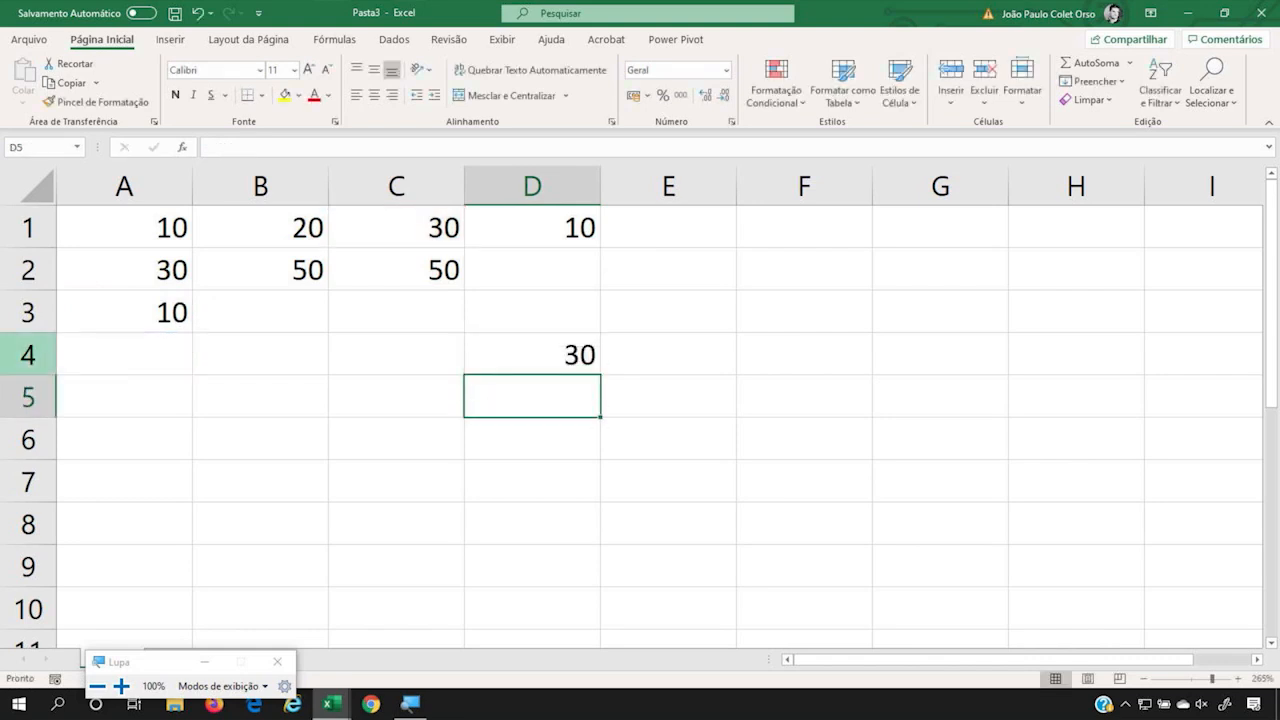
Magnify the screen to 200% and assign the name valor to cell A1.
left_click(251, 364)
left_click(226, 391)
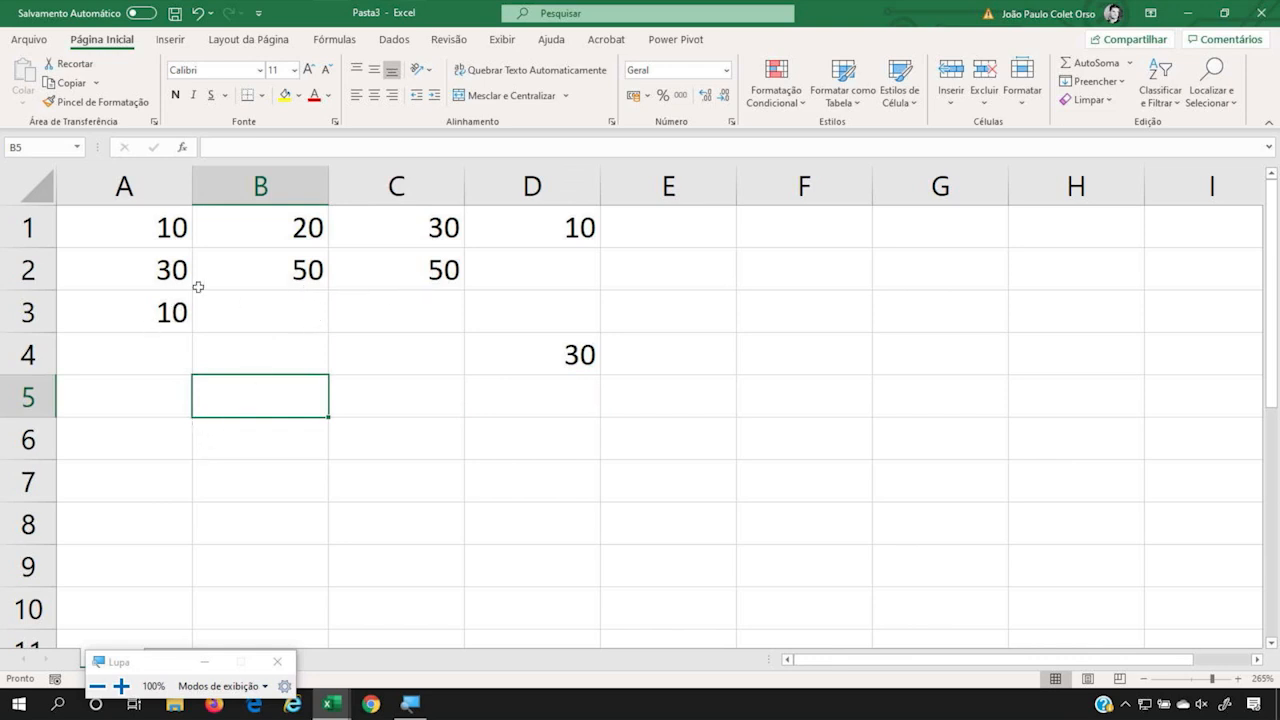
left_click(159, 232)
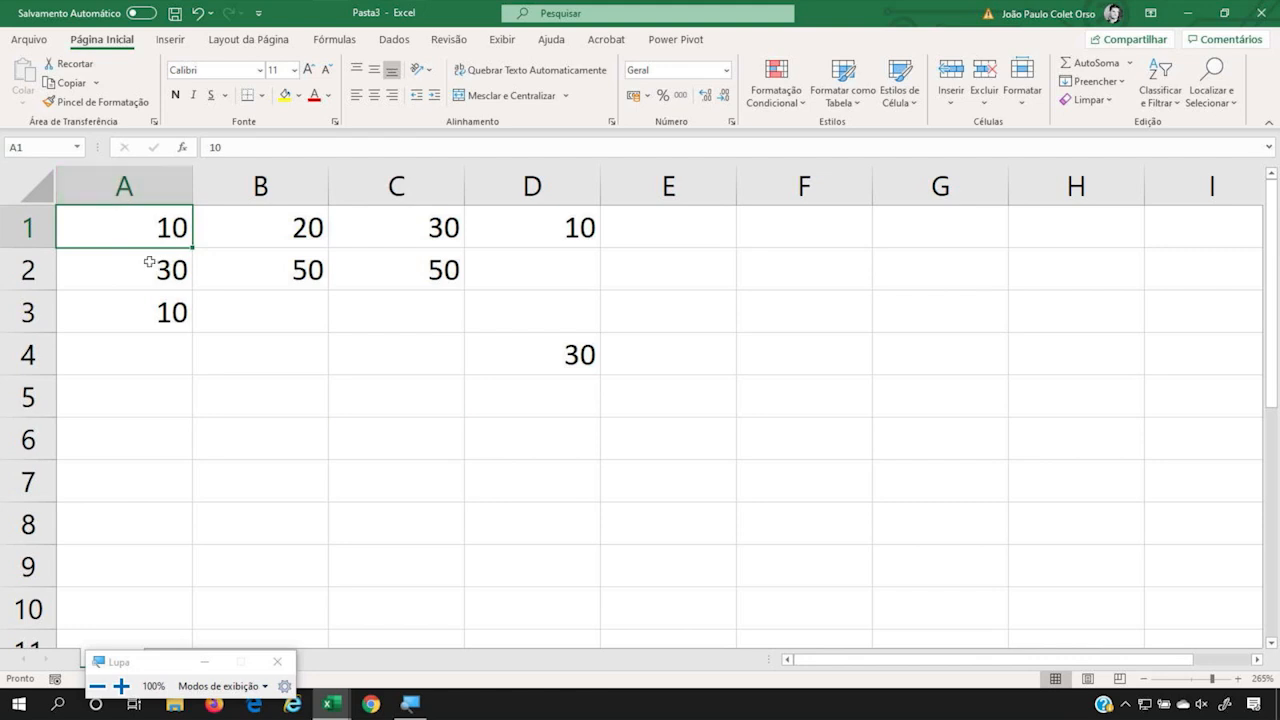
left_click(42, 143)
left_click(120, 686)
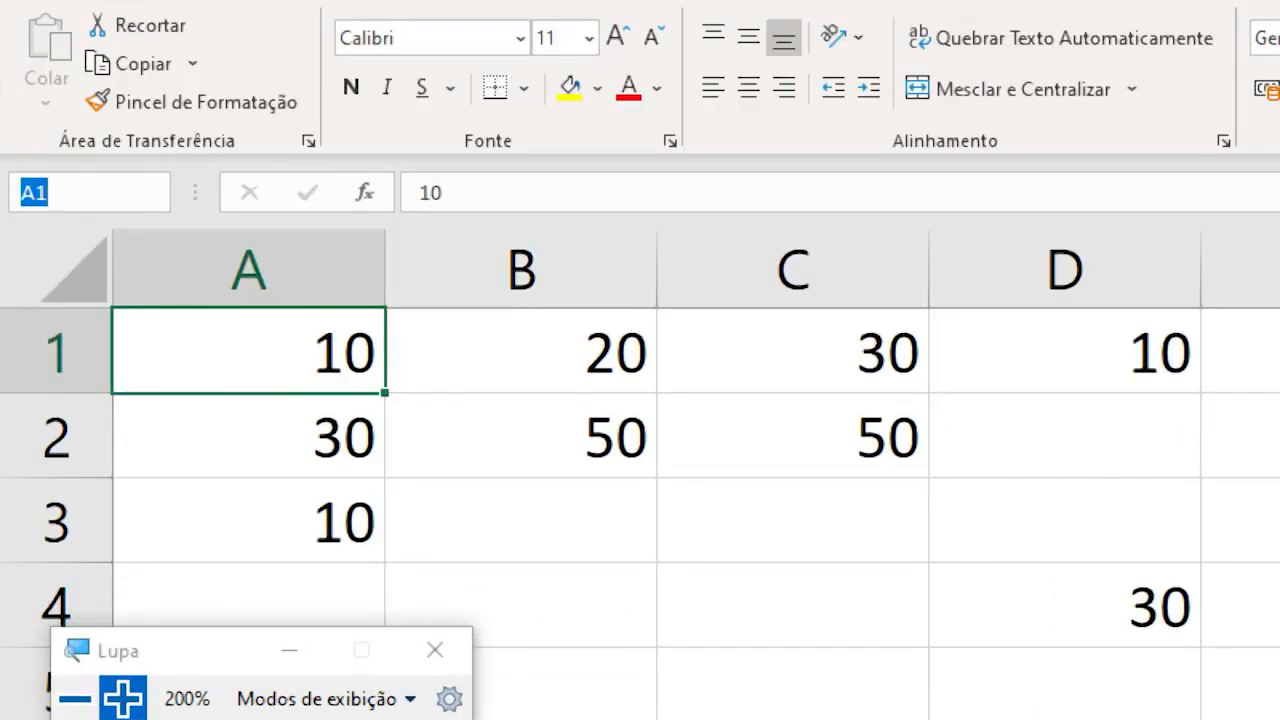
type("VALOR")
key("BackSpace")
key("BackSpace")
key("BackSpace")
key("BackSpace")
key("BackSpace")
type("valor")
key("Return")
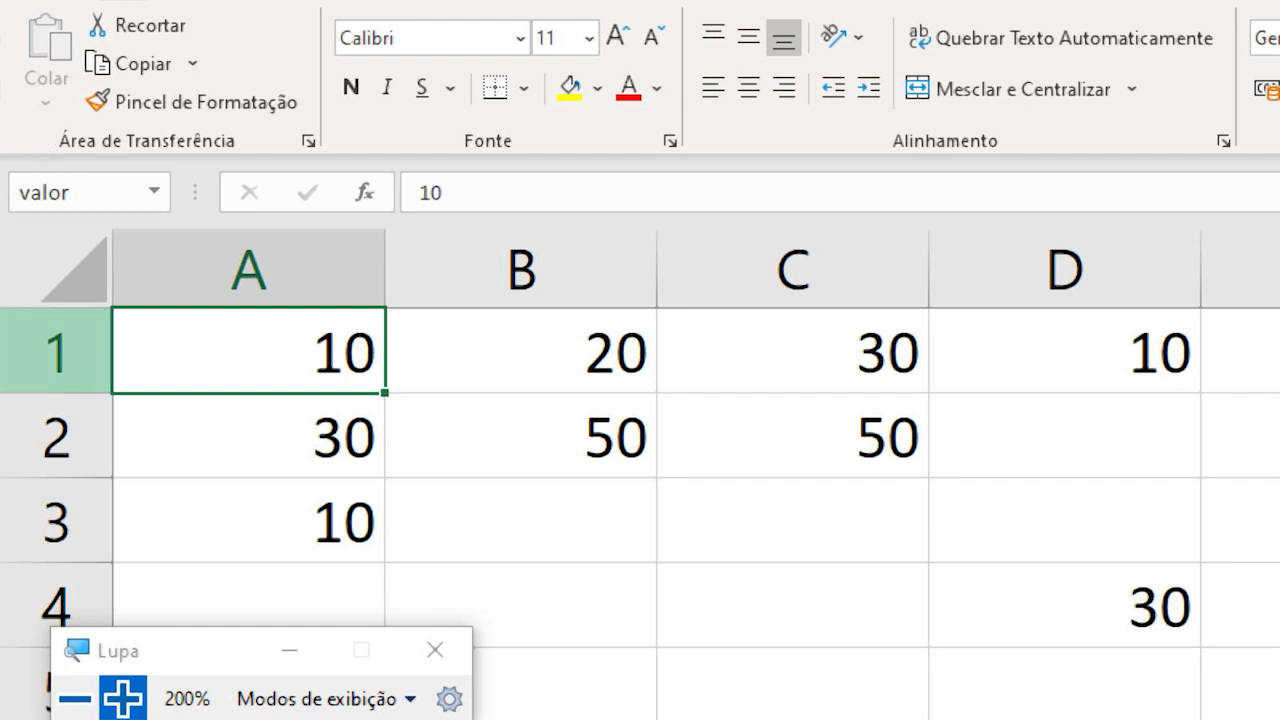
Open the new-name definition dialog for cell B1.
key("Right")
key("shift+F10")
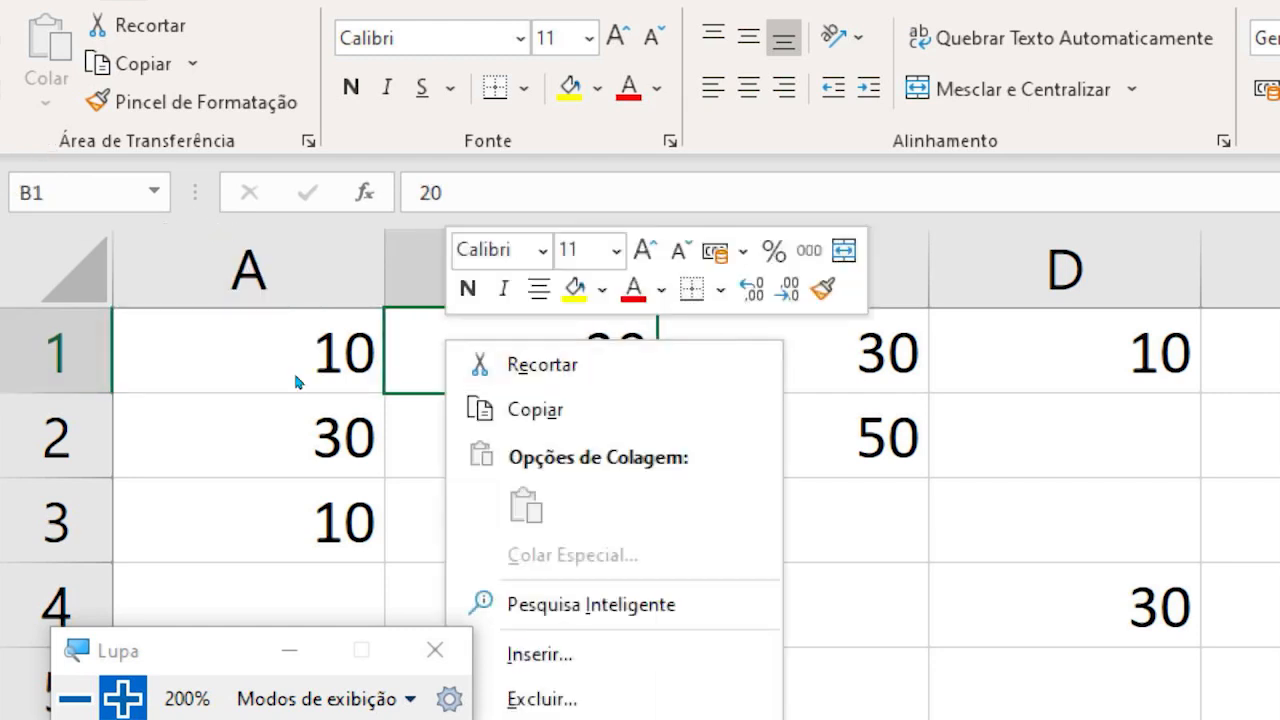
key("Down")
key("Down")
key("Down")
key("Down")
key("Down")
key("Down")
key("Down")
key("Up")
key("Down")
key("Down")
key("Down")
key("Right")
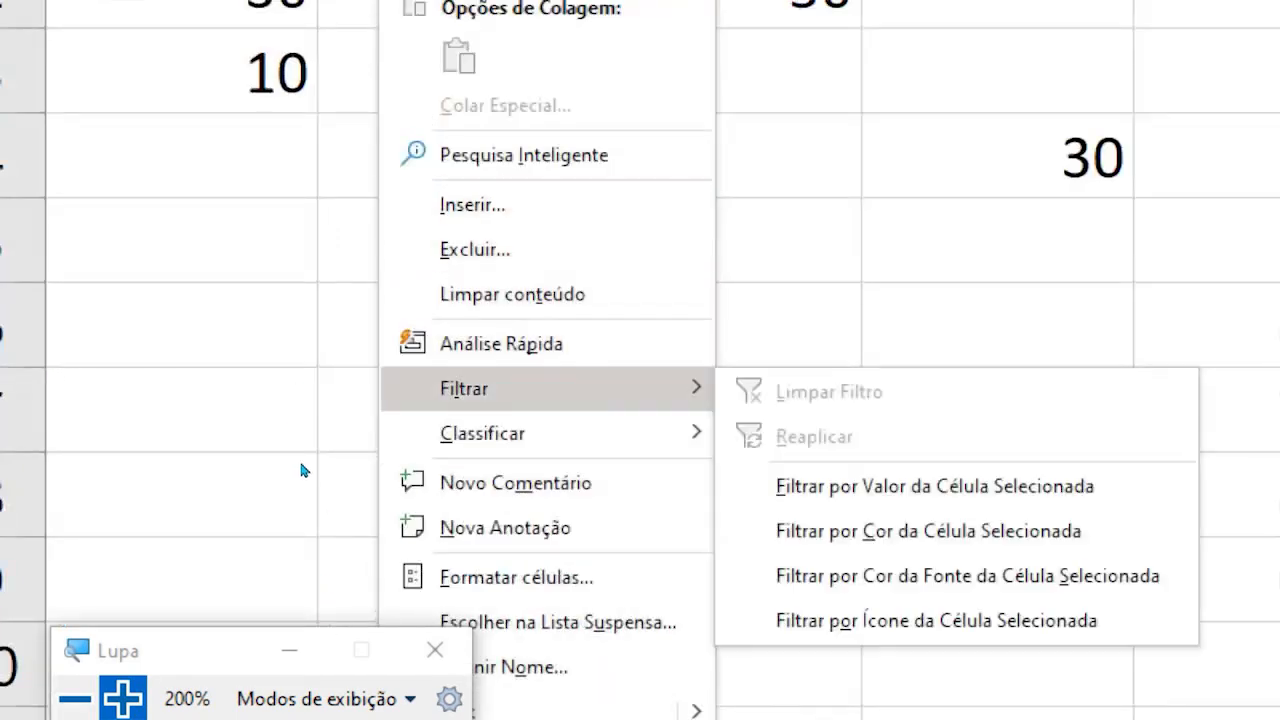
key("Down")
key("Down")
key("Down")
key("Down")
key("Down")
key("Down")
key("Return")
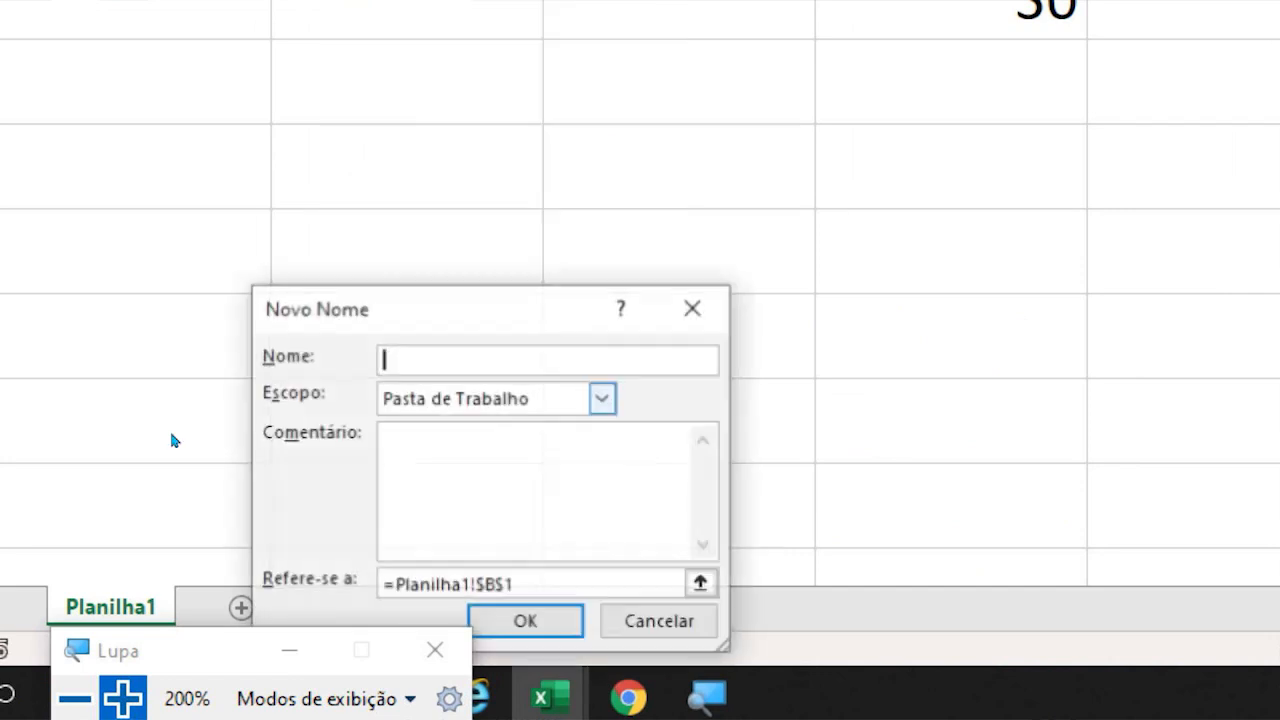
Review the scope options and cell reference for the new name, and close the dialog without defining it.
key("Tab")
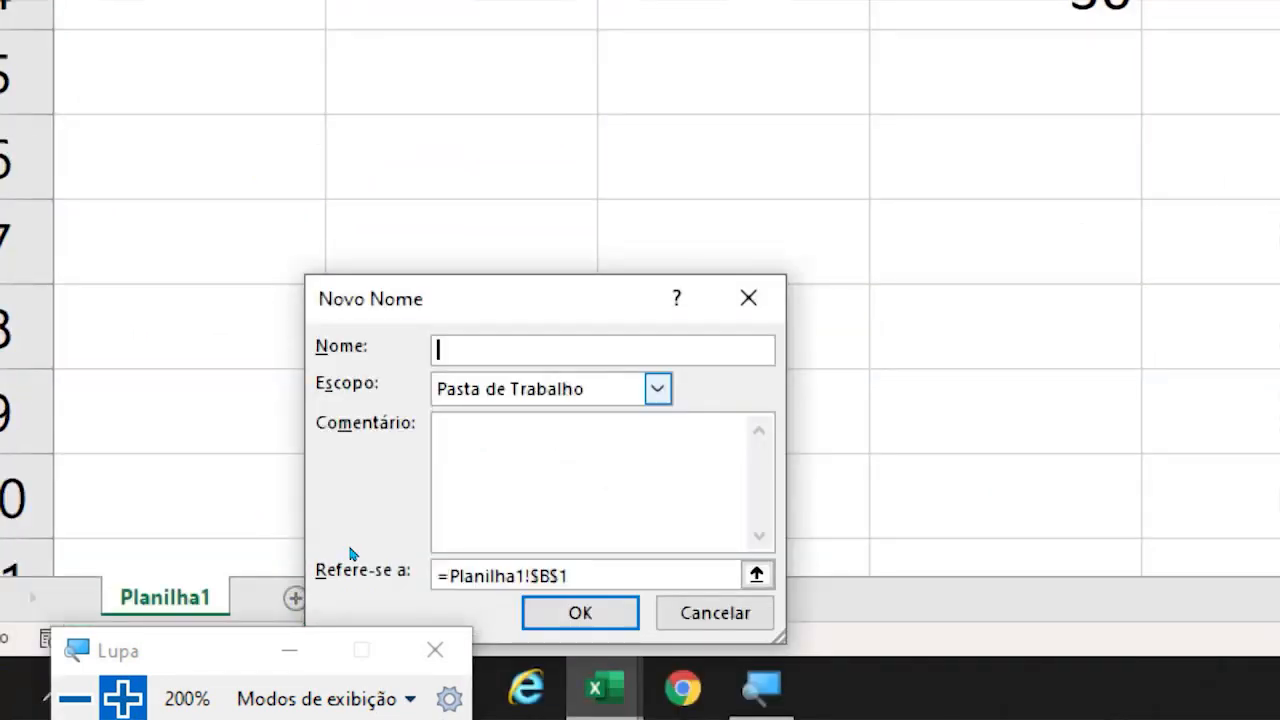
key("alt+Down")
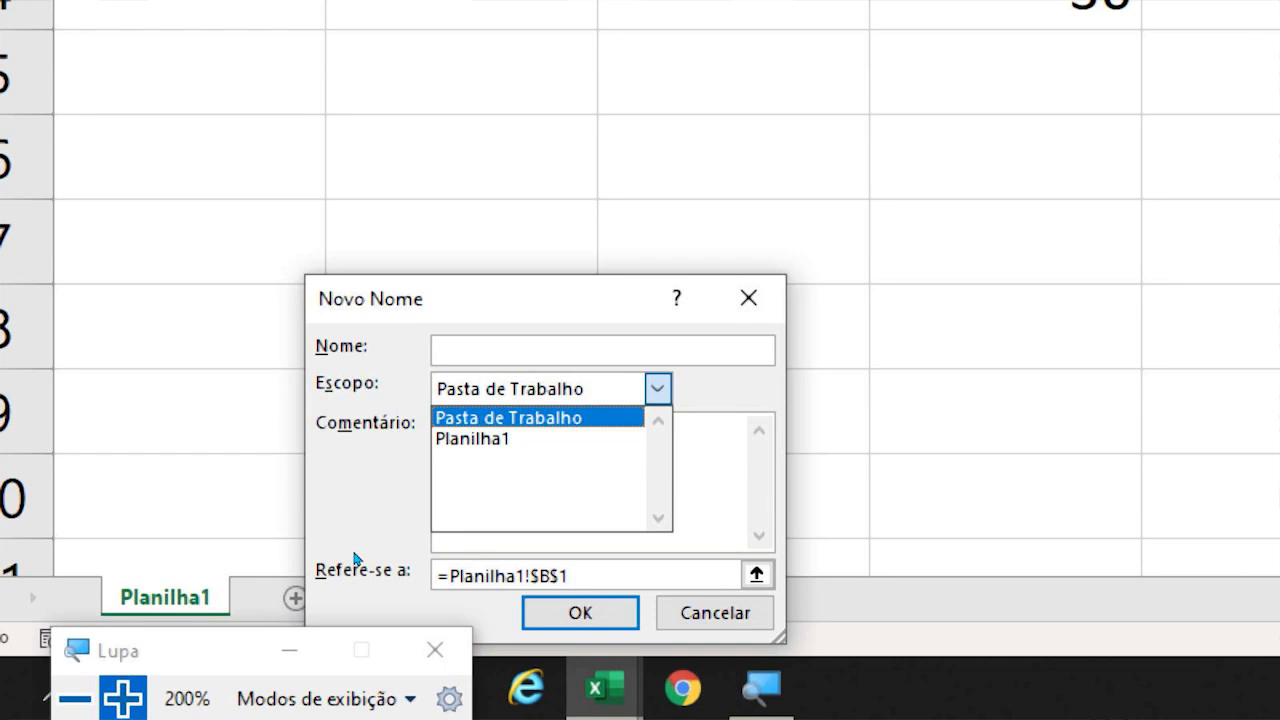
key("Return")
key("Tab")
key("Tab")
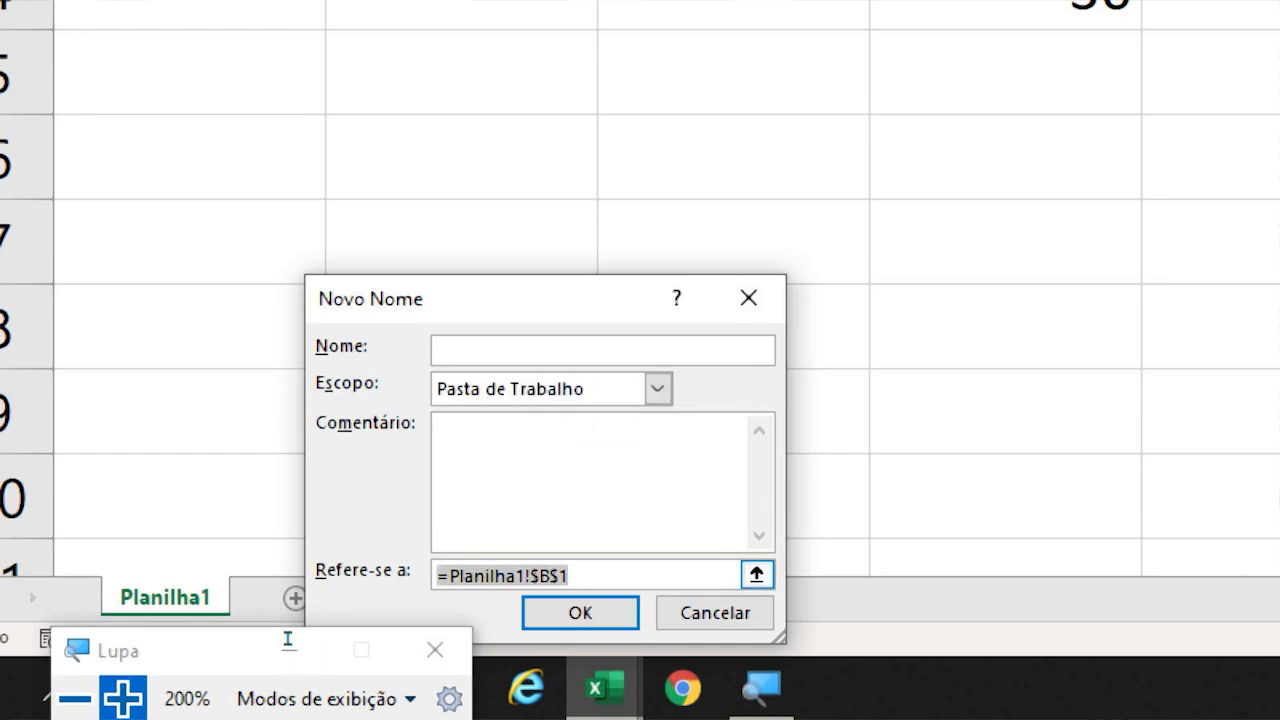
key("Tab")
key("Tab")
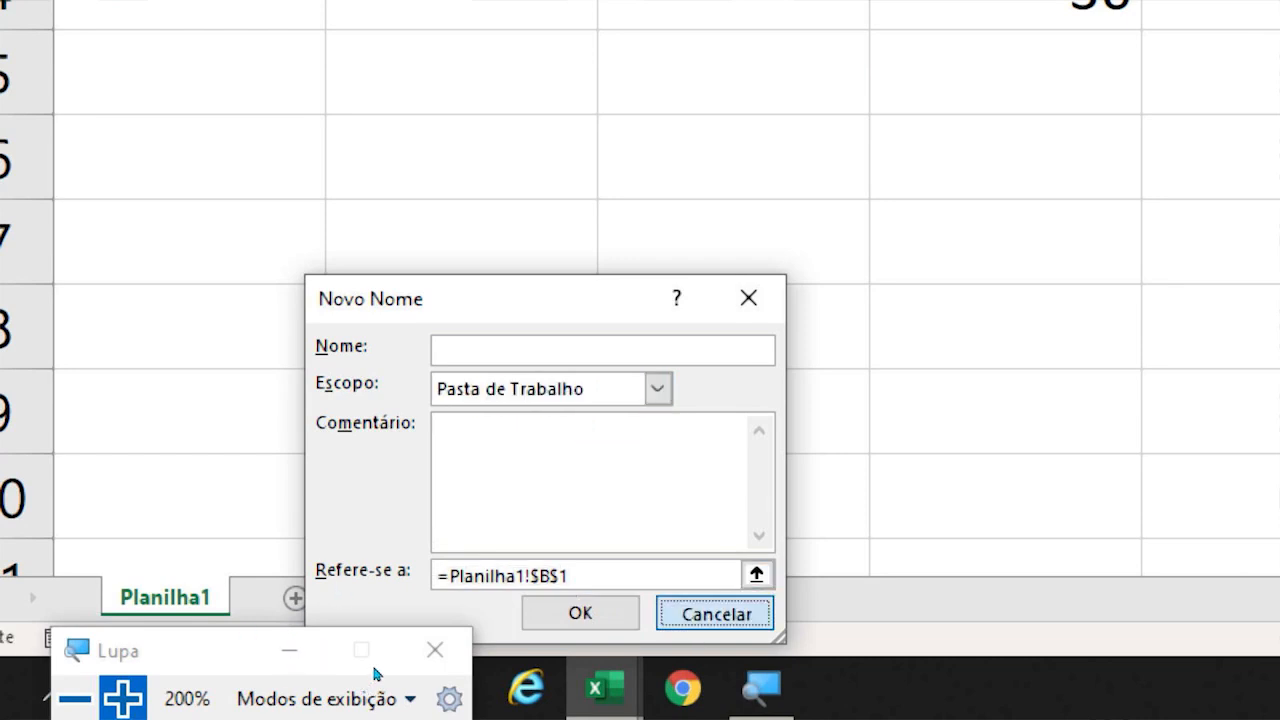
key("Return")
Enter the formula =valor in cell A5, using the defined name rather than the VALOR function.
left_click(166, 363)
key("Down")
type("=vaor")
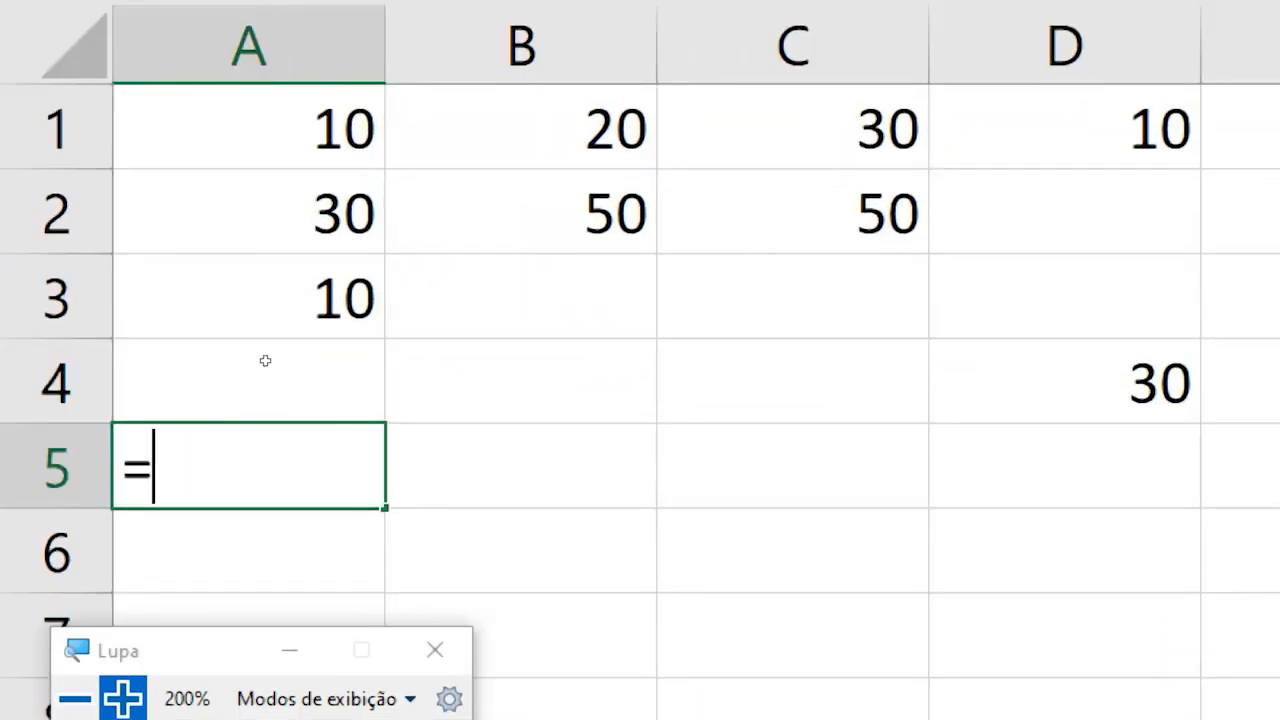
key("BackSpace")
key("BackSpace")
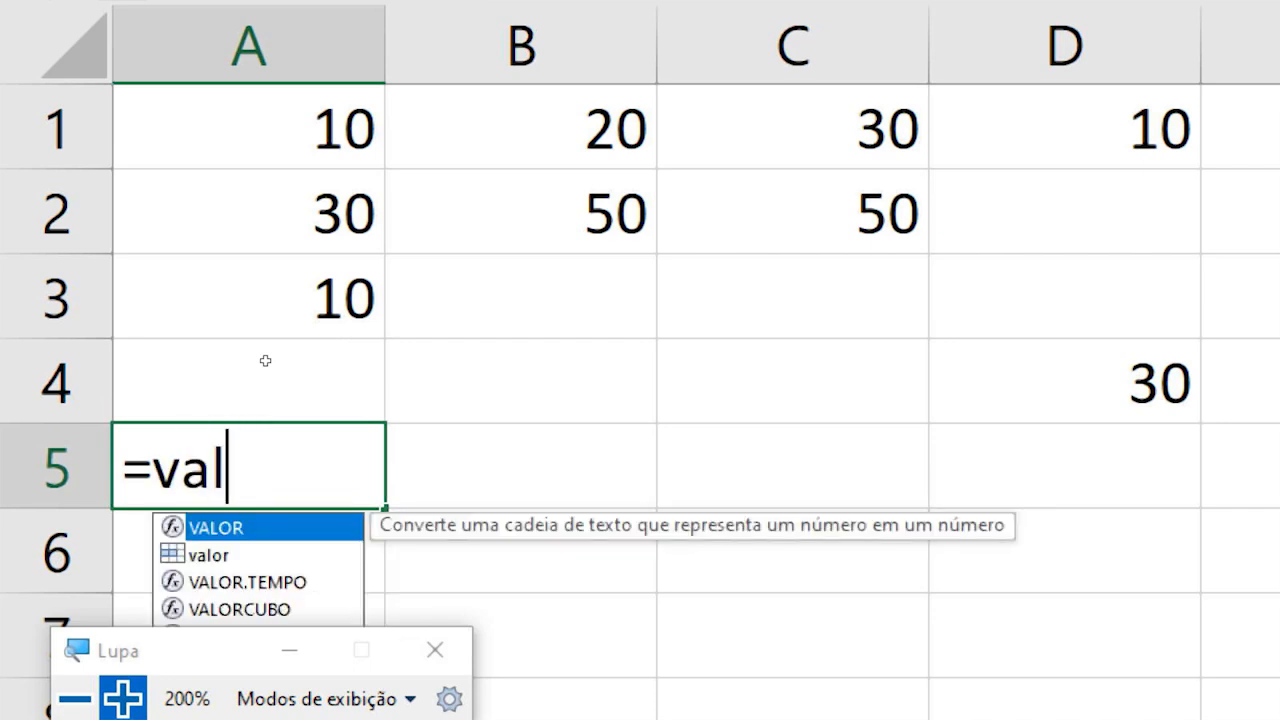
type("lor")
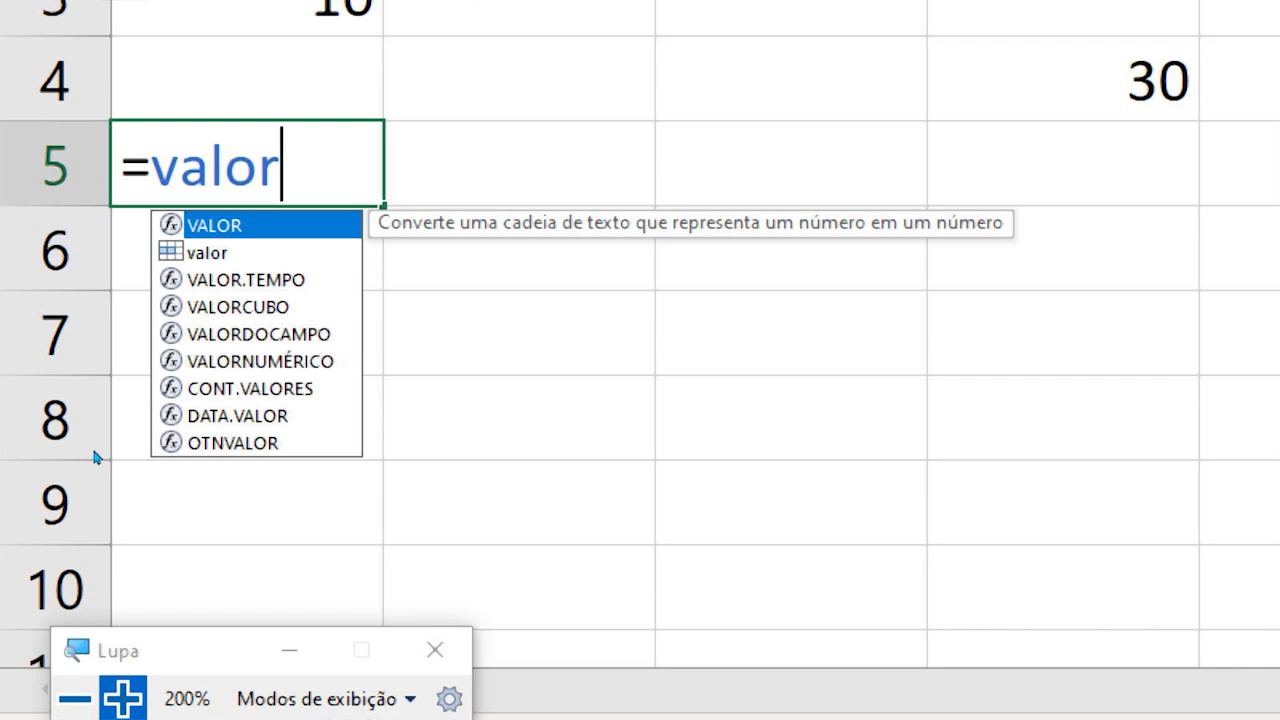
key("Down")
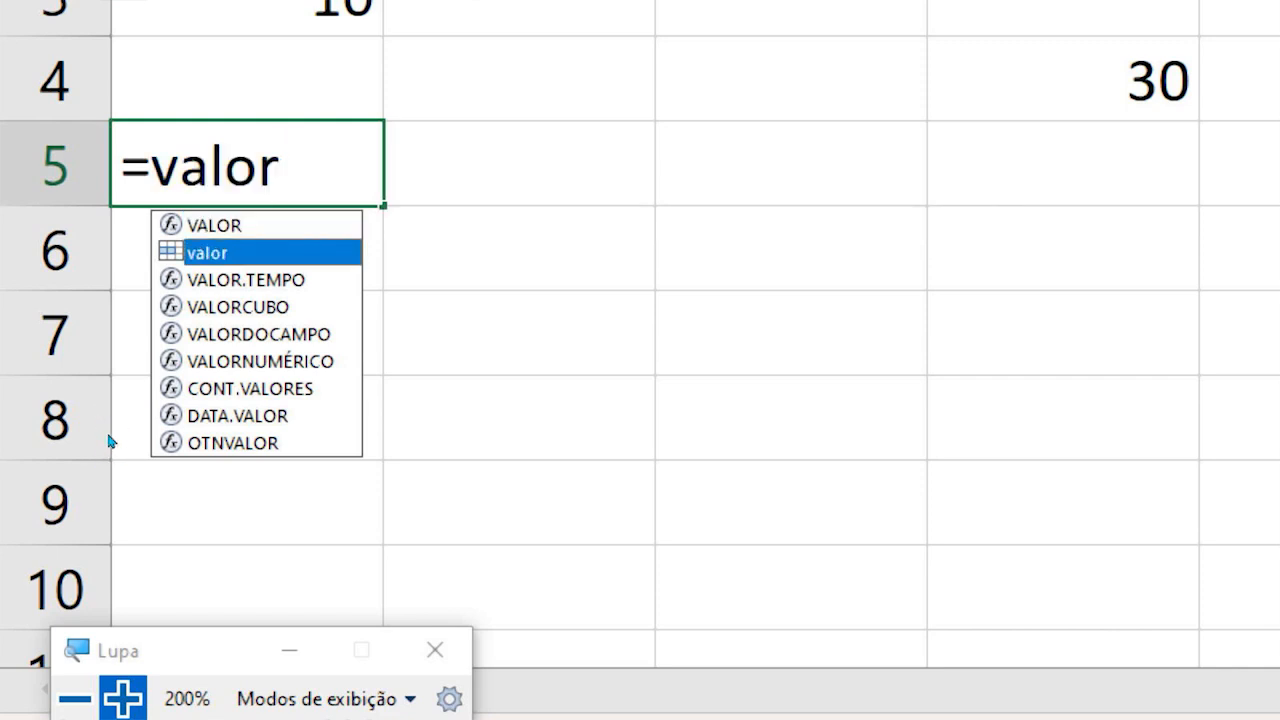
key("Return")
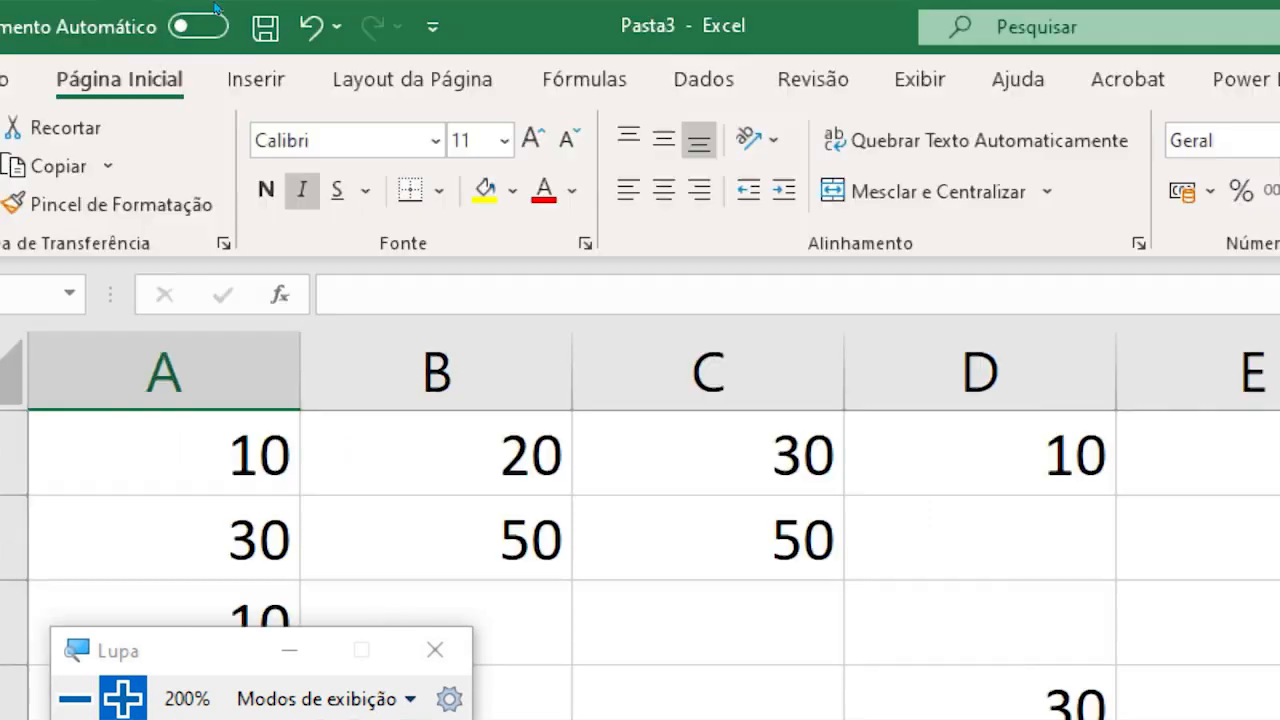
Change the value of cell A1 to 15.
key("ctrl+Home")
type("15")
key("Return")
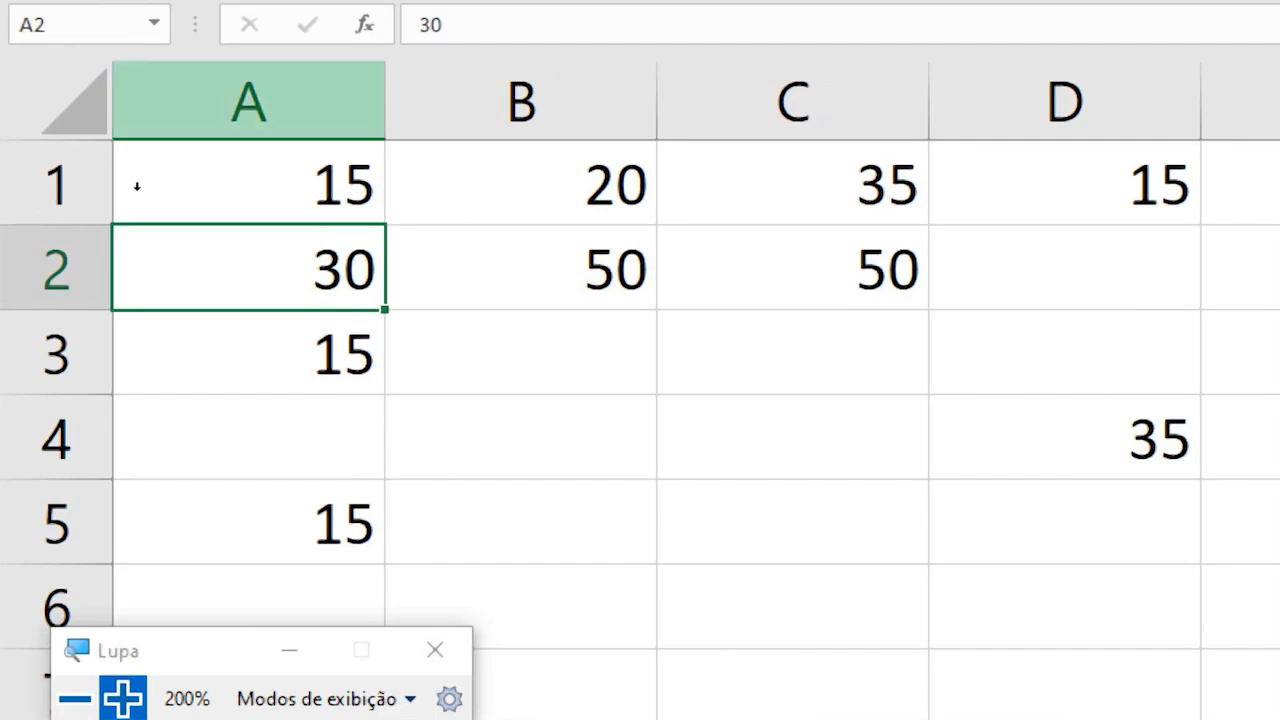
Fill the =valor formula from A5 into B5 and inspect the copied formula's reference.
key("Down")
key("Down")
key("Down")
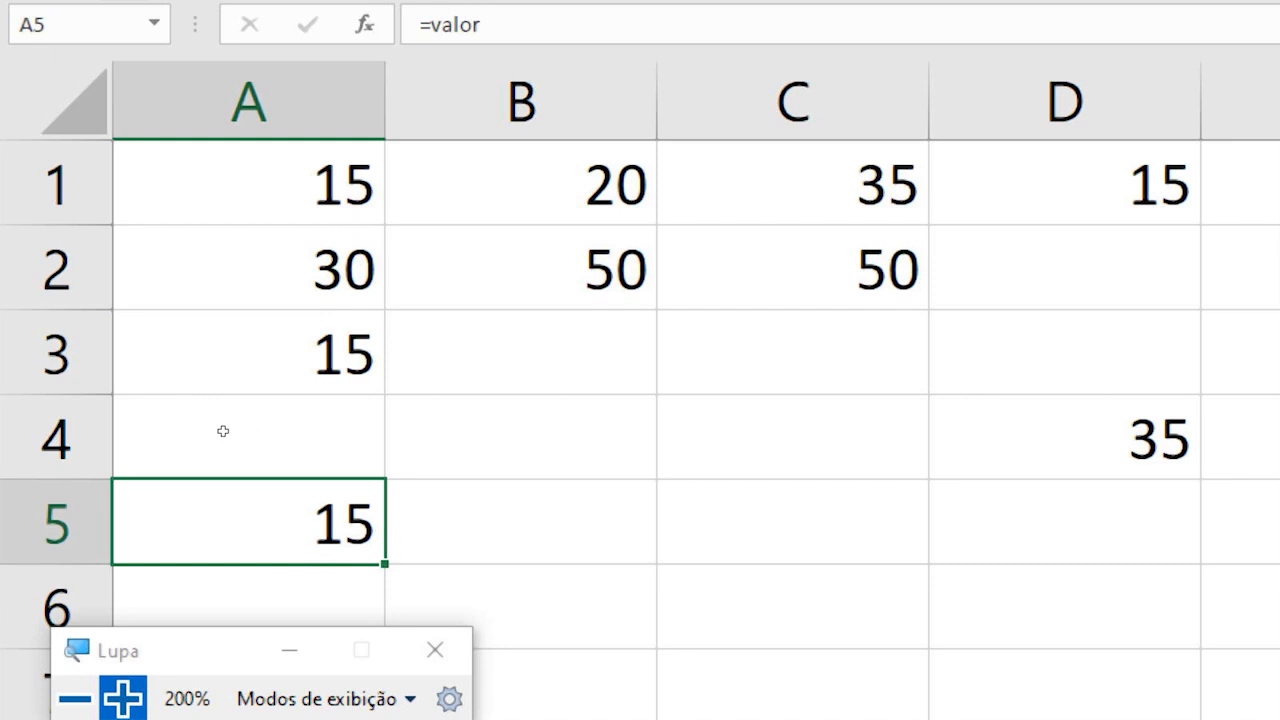
key("shift+Right")
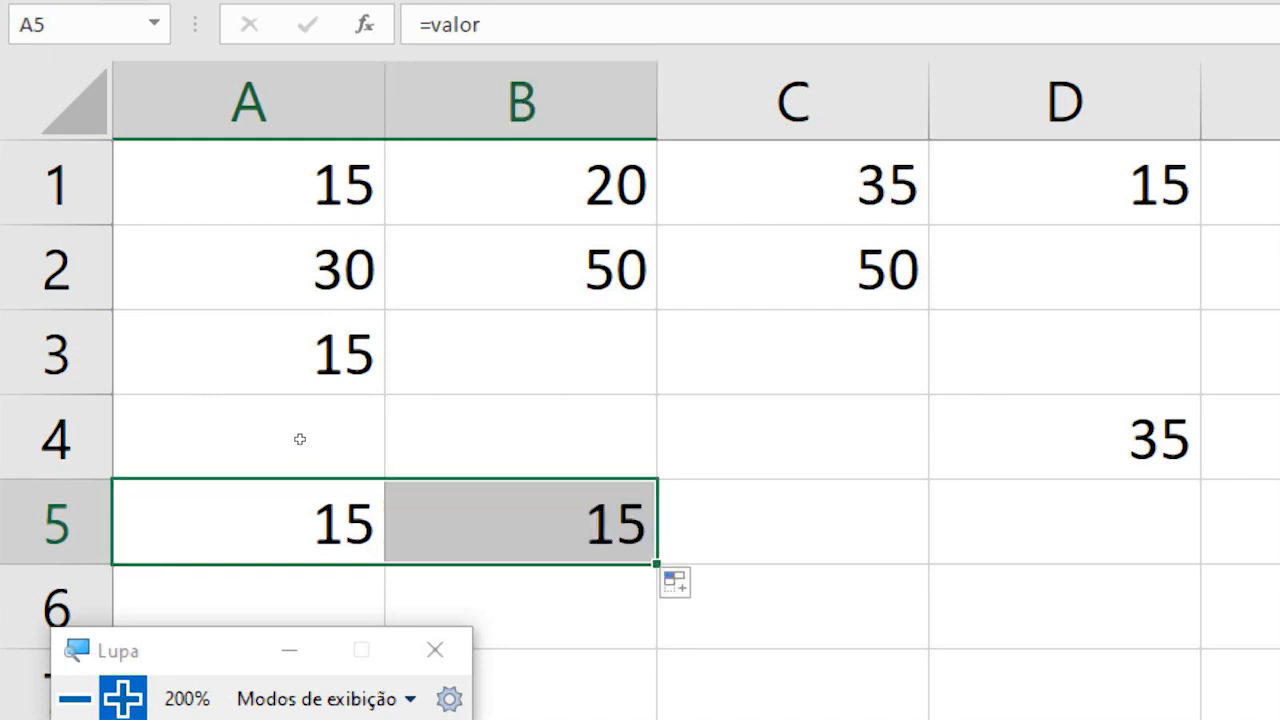
key("Right")
key("F2")
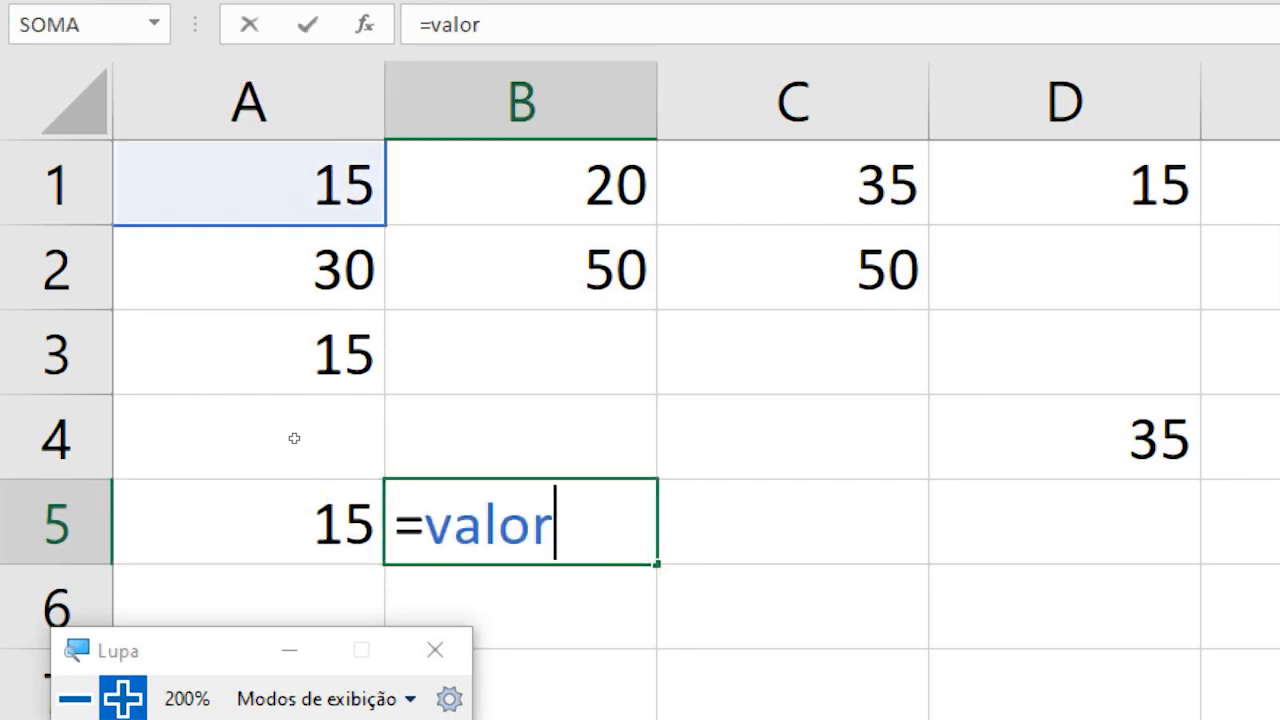
key("Return")
Fill the absolute-reference formula from A3 into B3 and check the copy.
left_click(195, 320)
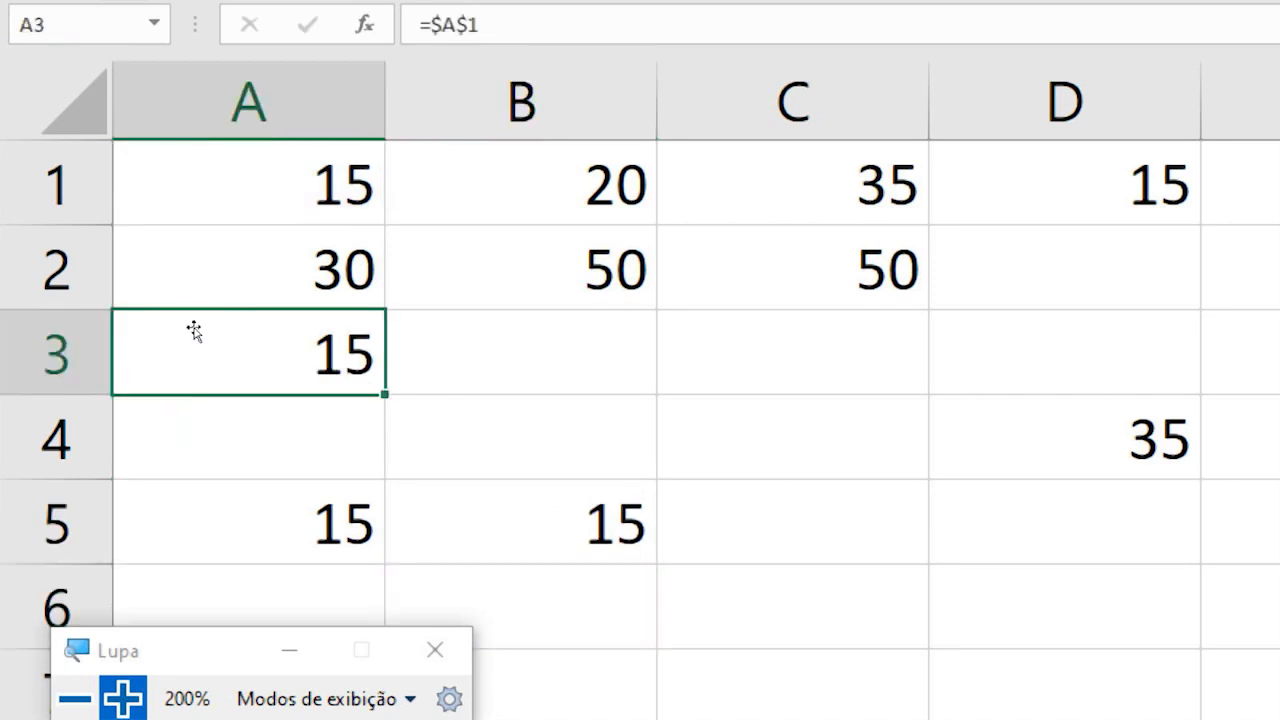
key("shift+Right")
key("ctrl+r")
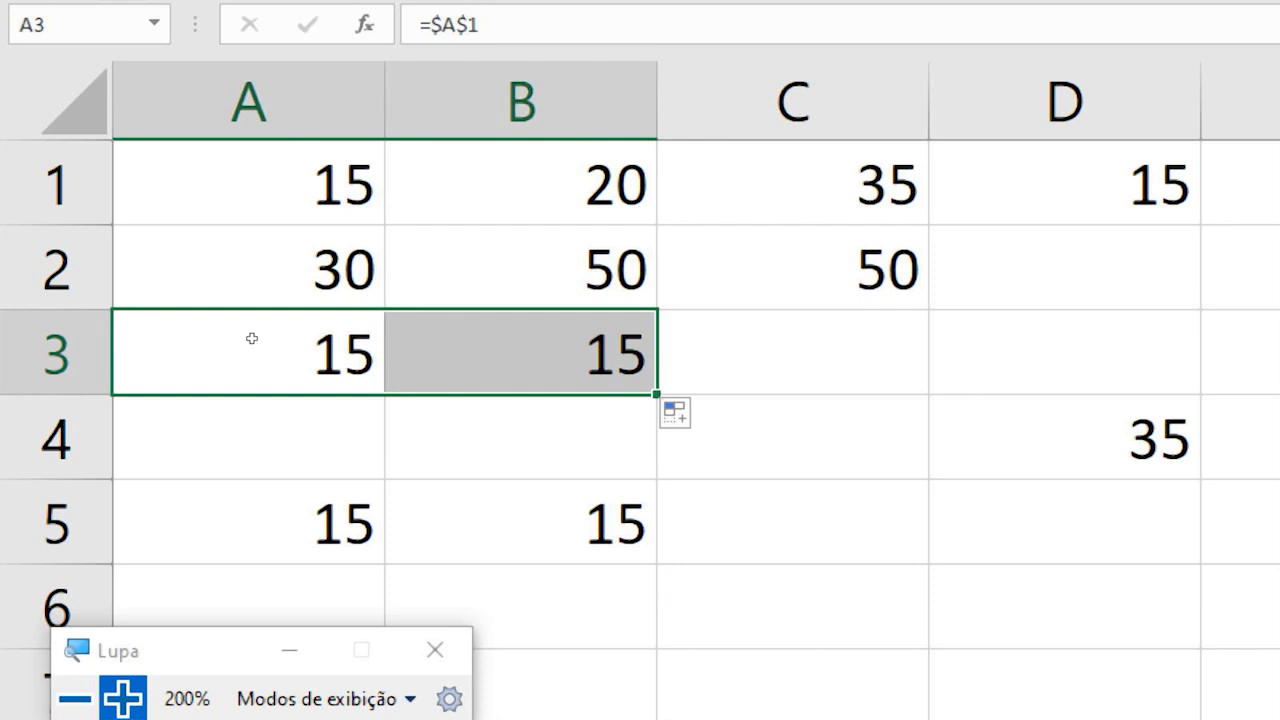
key("Right")
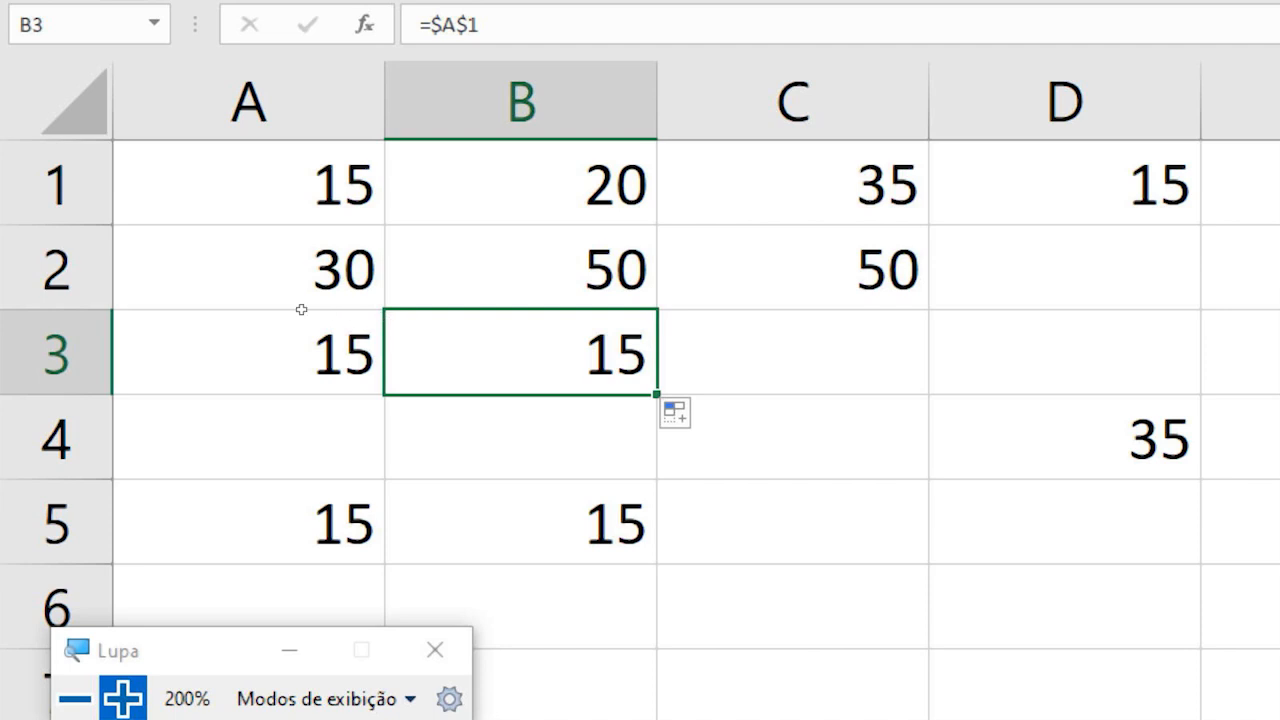
Move the absolute-reference formula from cell B3 to C3.
key("Down")
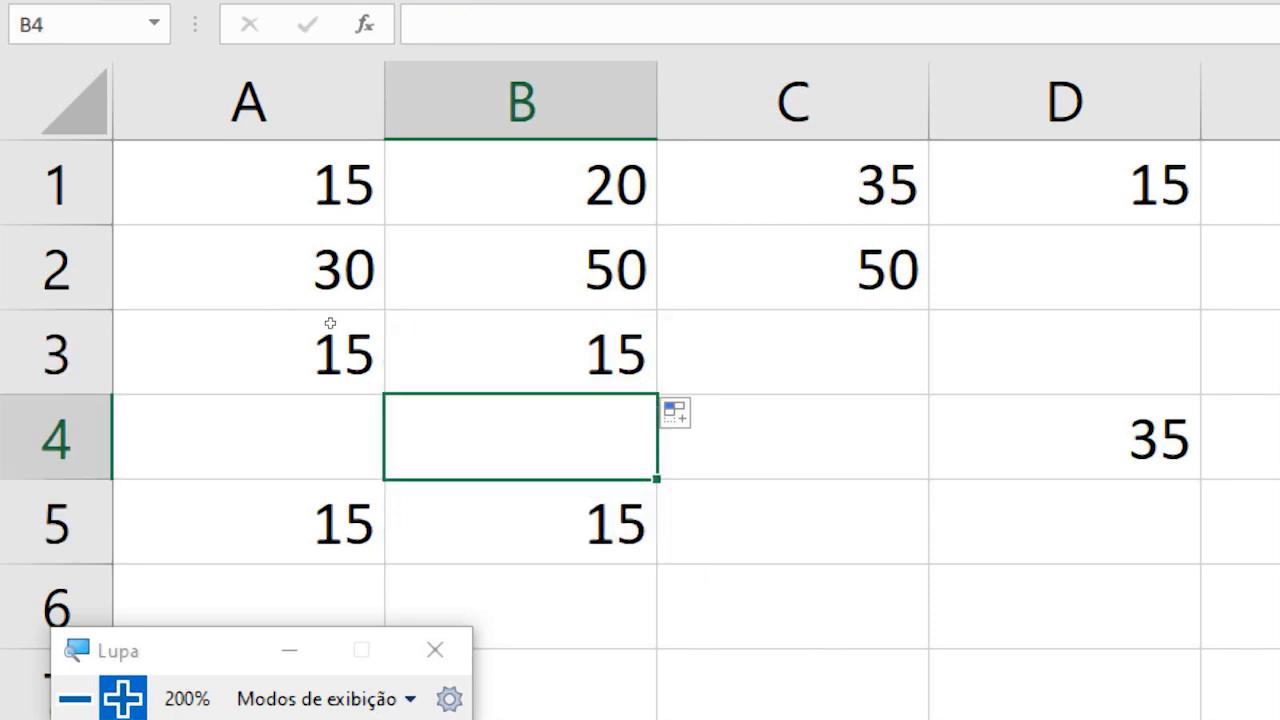
key("Up")
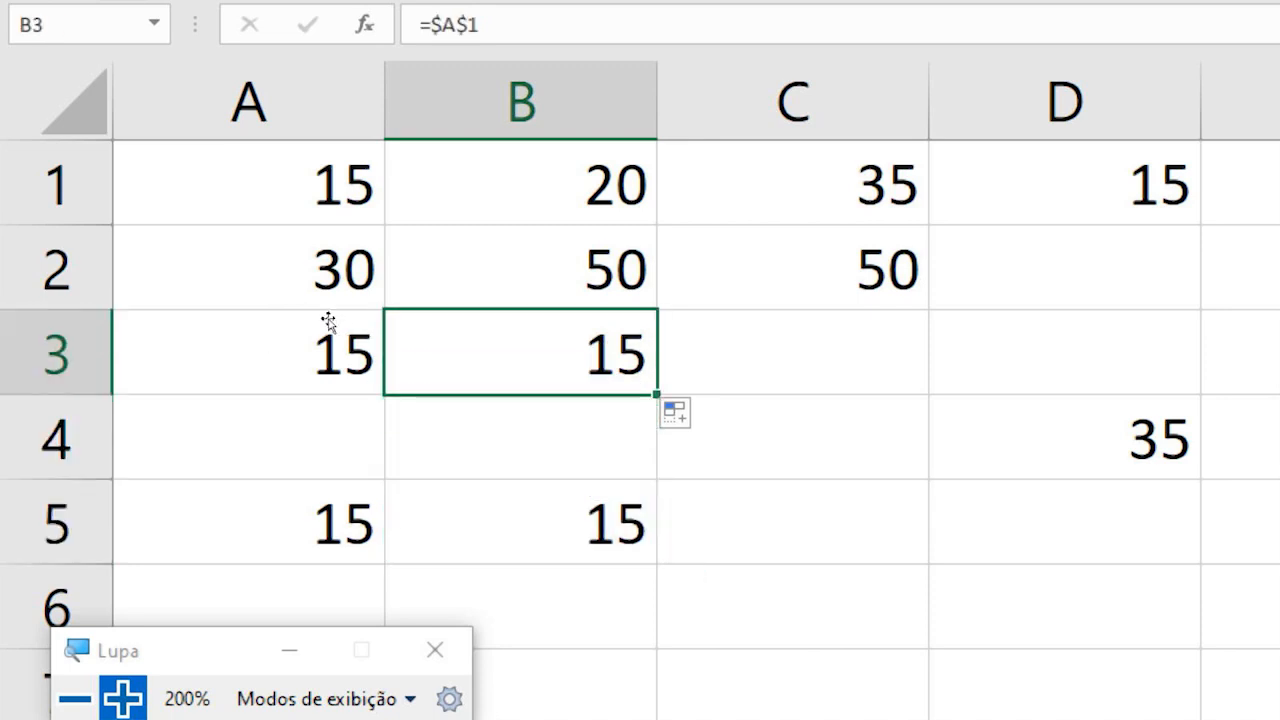
left_click_drag(399, 328, 400, 329)
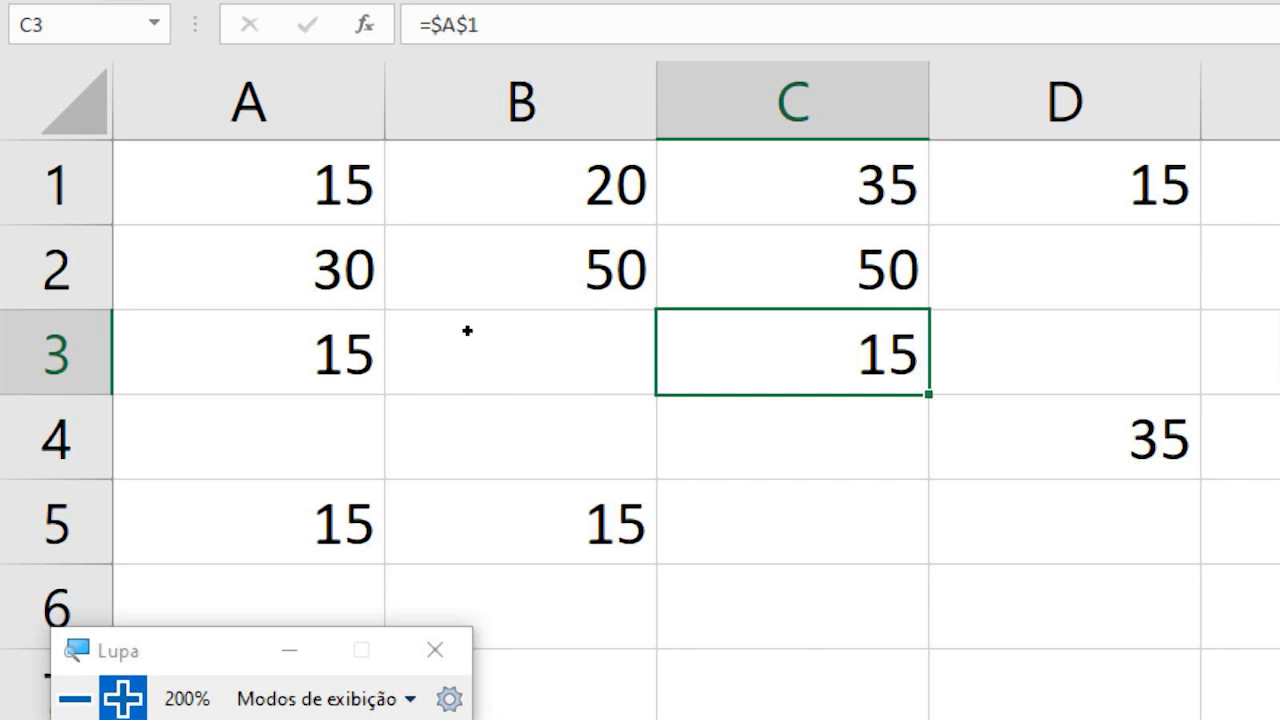
Fill the absolute-reference formula from C3 down through C6 and undo the fill.
left_click_drag(467, 330, 486, 443)
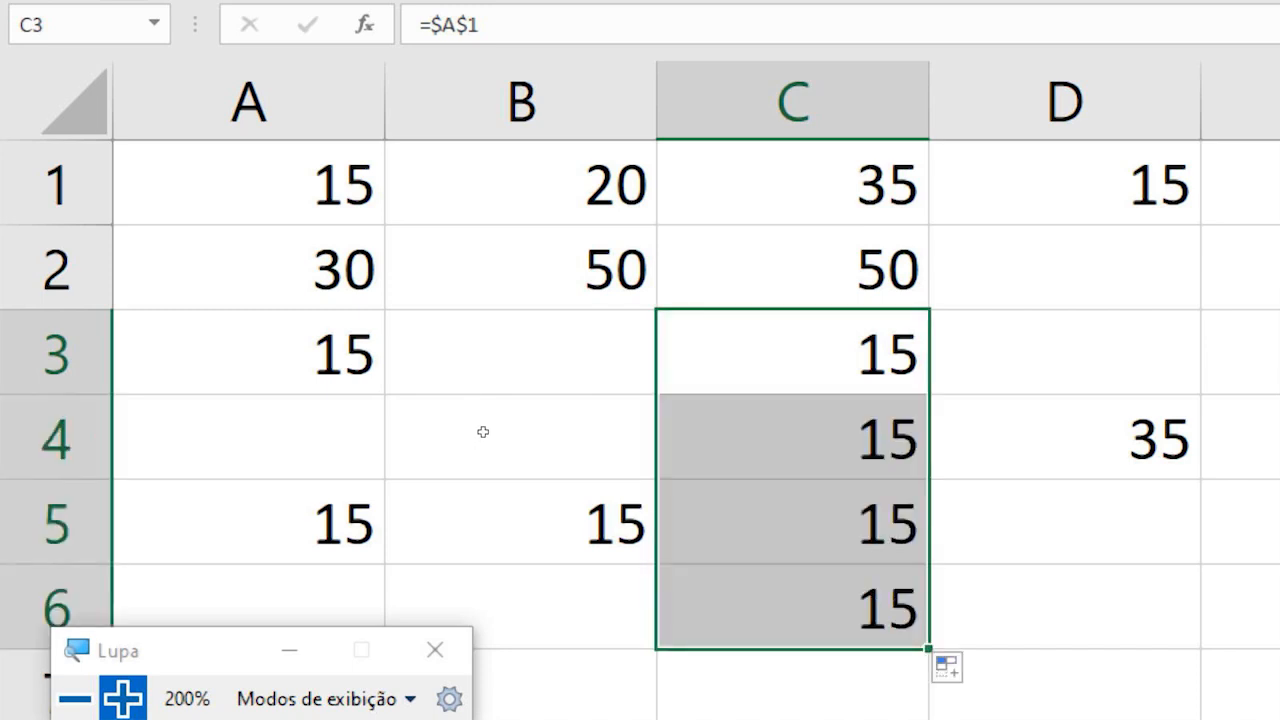
key("ctrl+z")
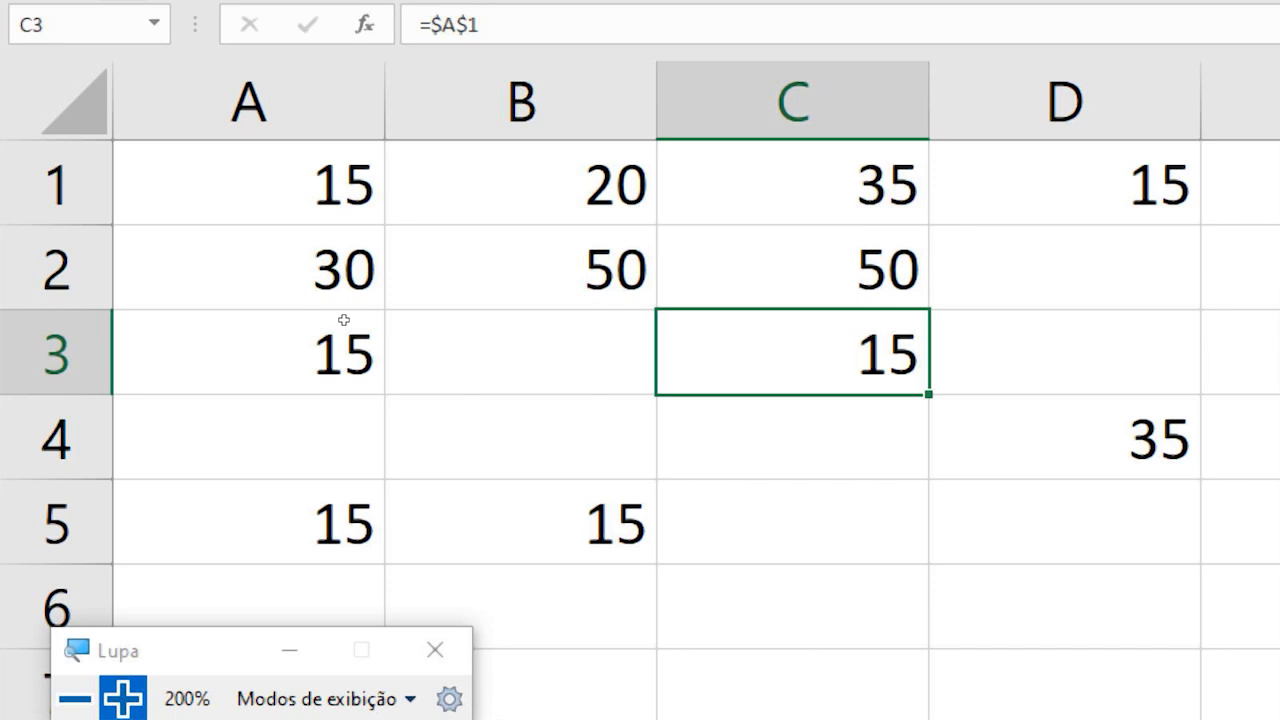
Open the copied named-cell formula in B5 to examine which cell its name refers to.
key("Up")
key("Left")
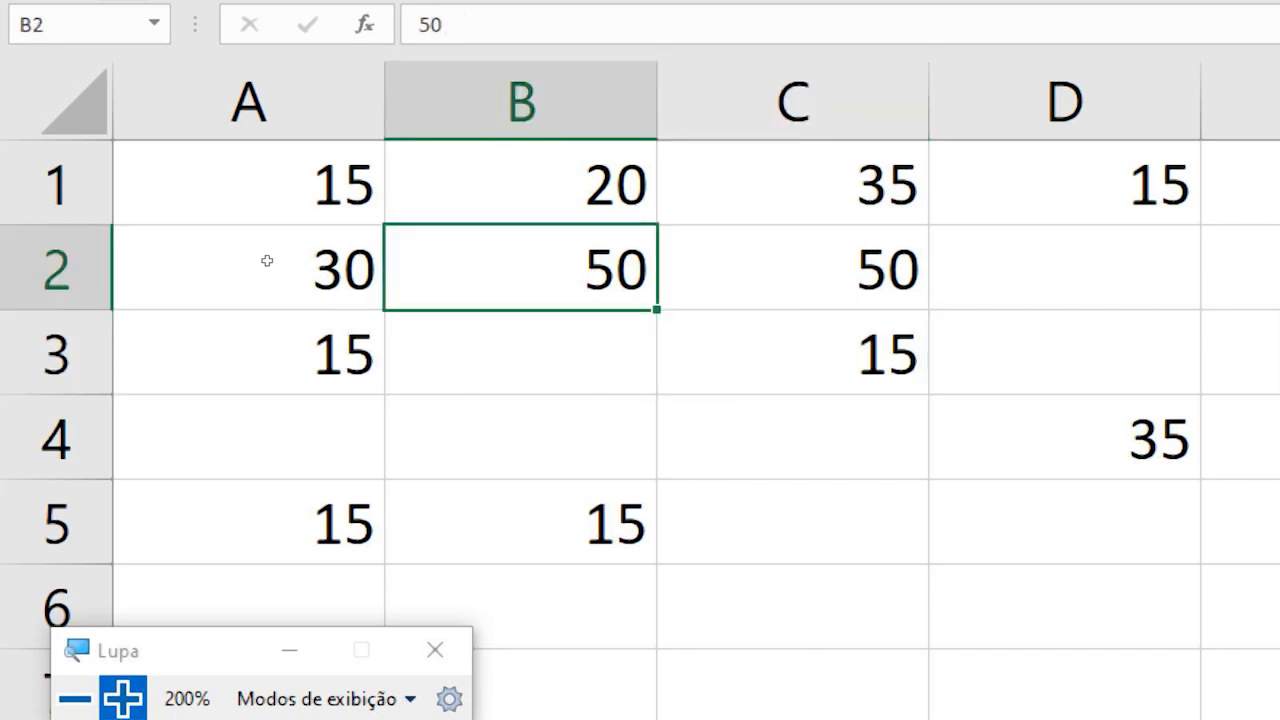
key("Down")
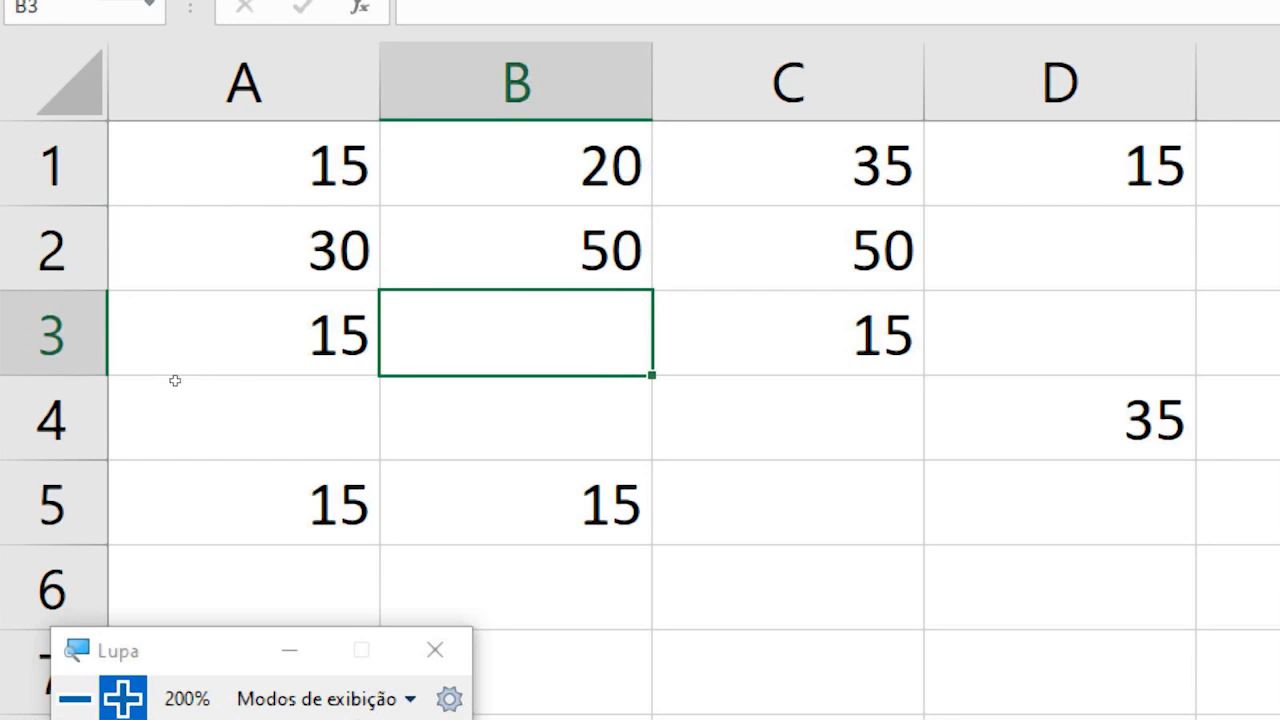
key("Left")
key("Down")
key("Down")
key("Right")
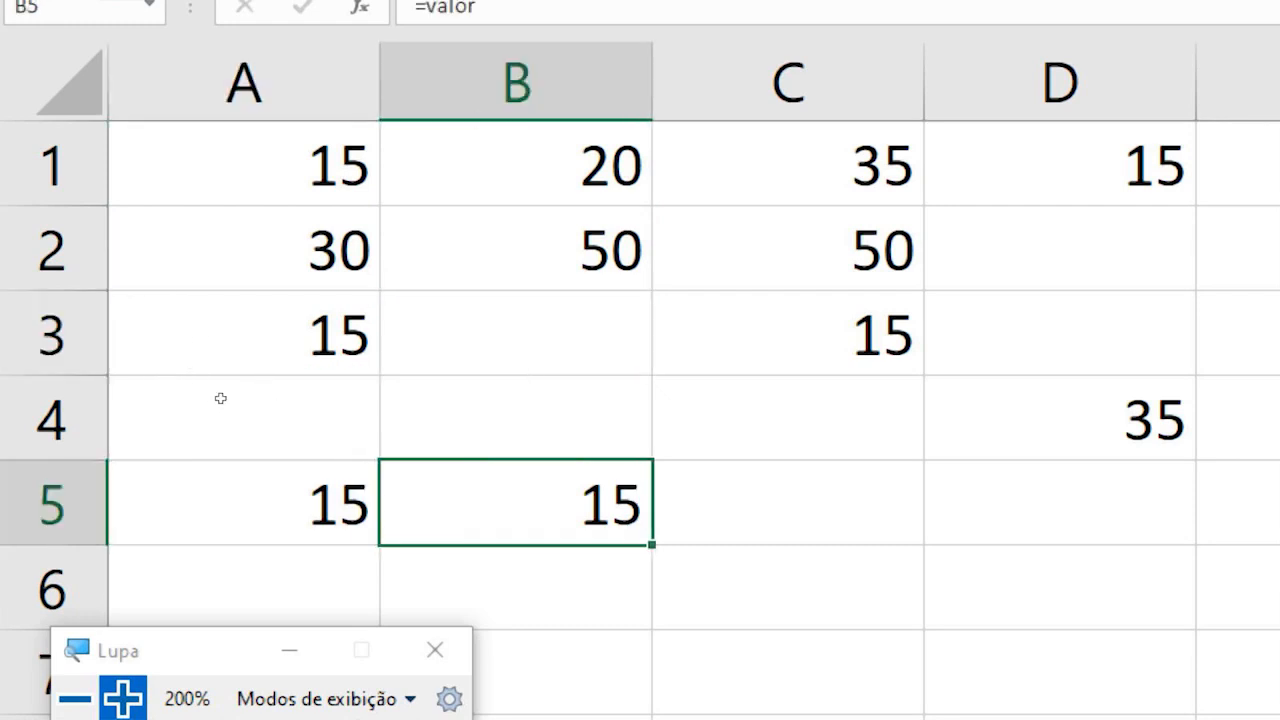
key("F2")
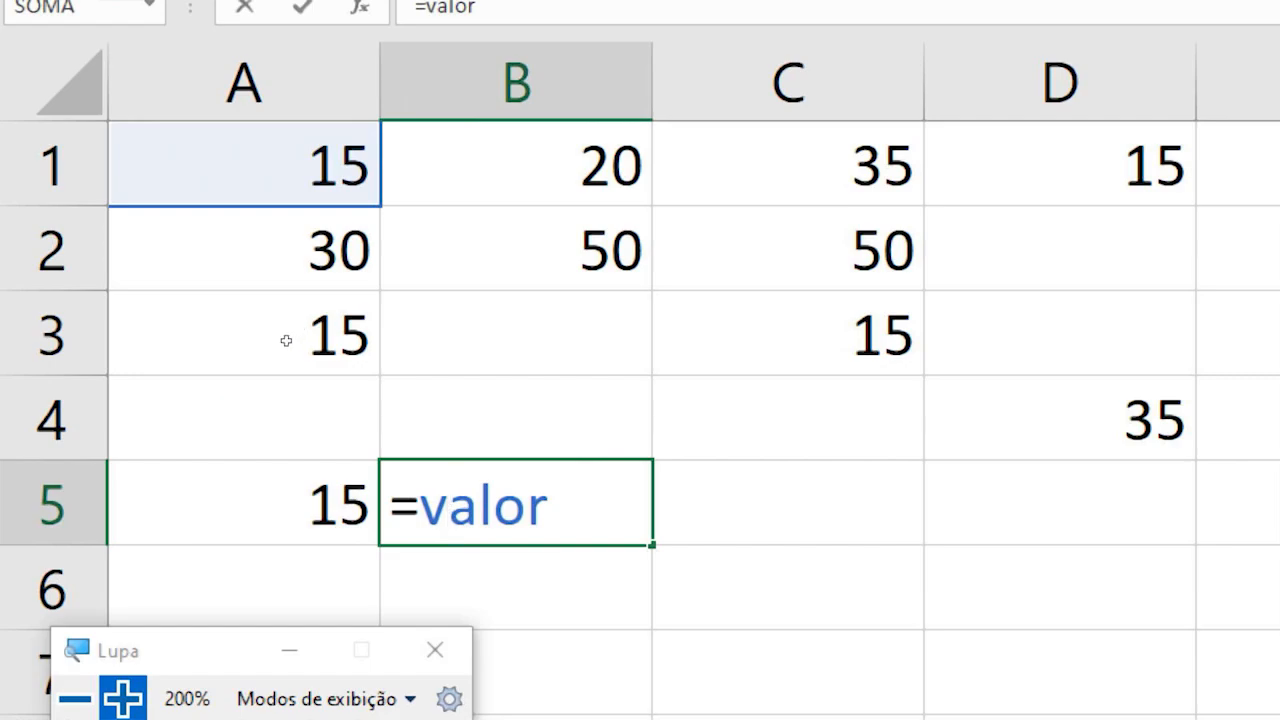